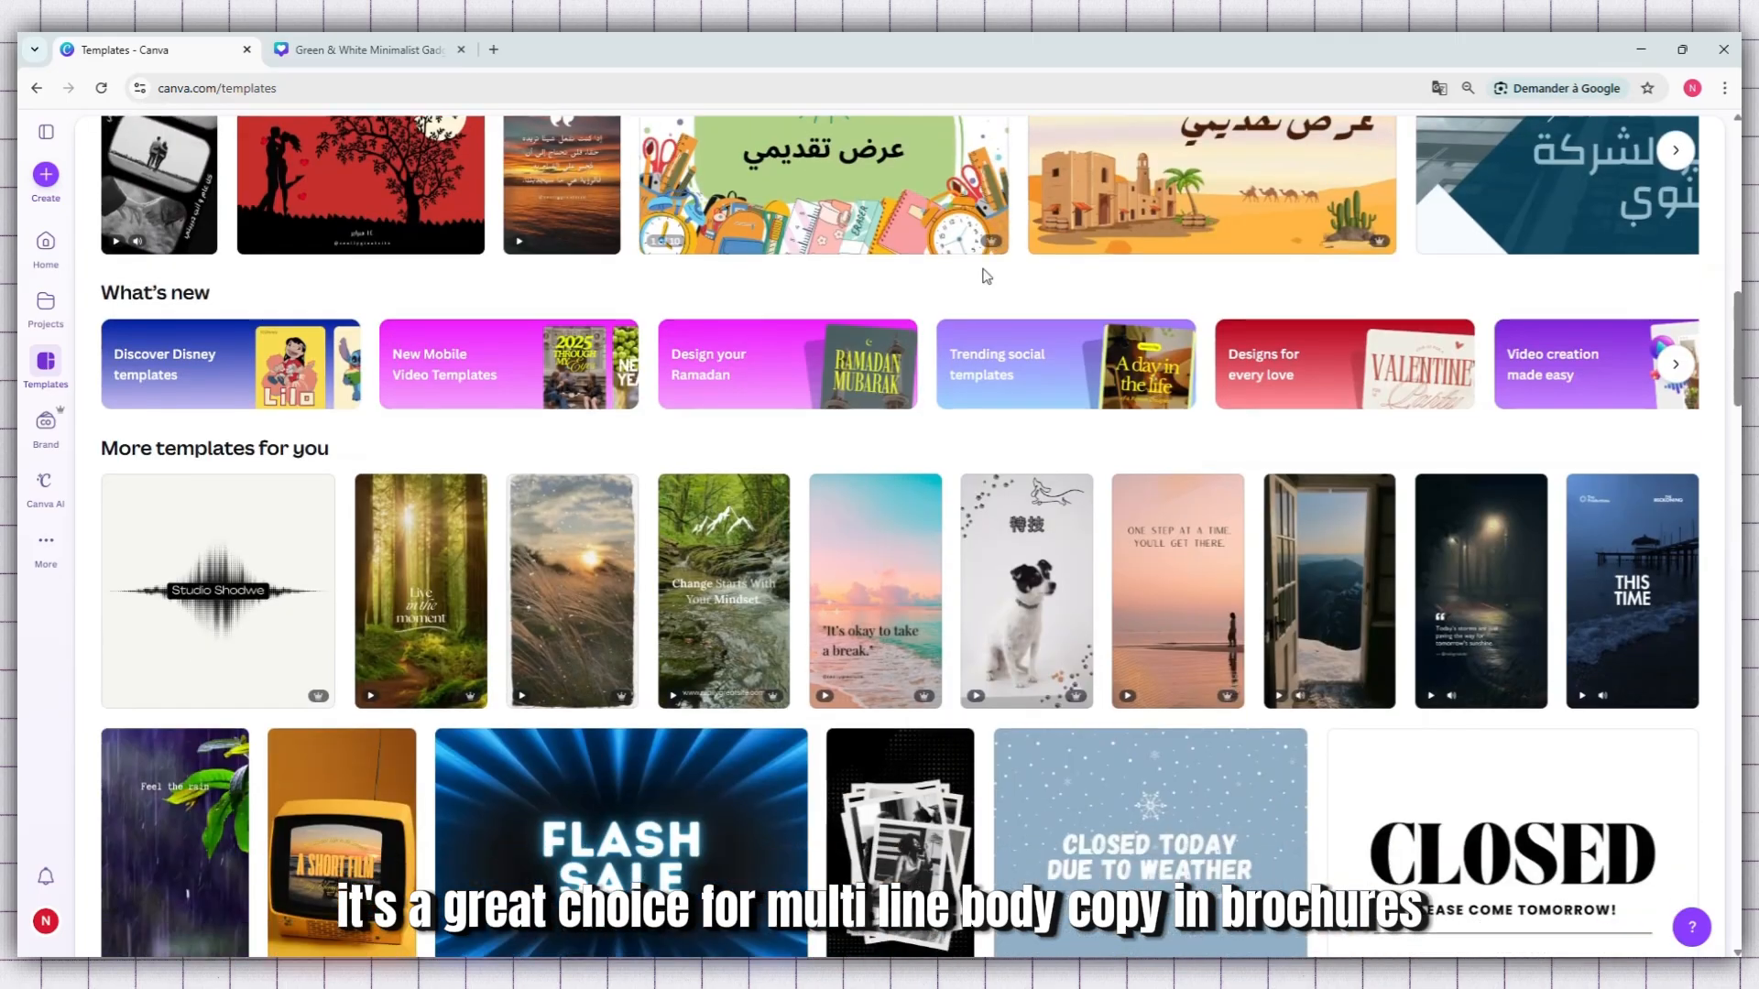
Browse the template gallery and preview the Blue Artsy Closed Due To Weather Facebook Post template.
scroll(981, 267, "down", 8)
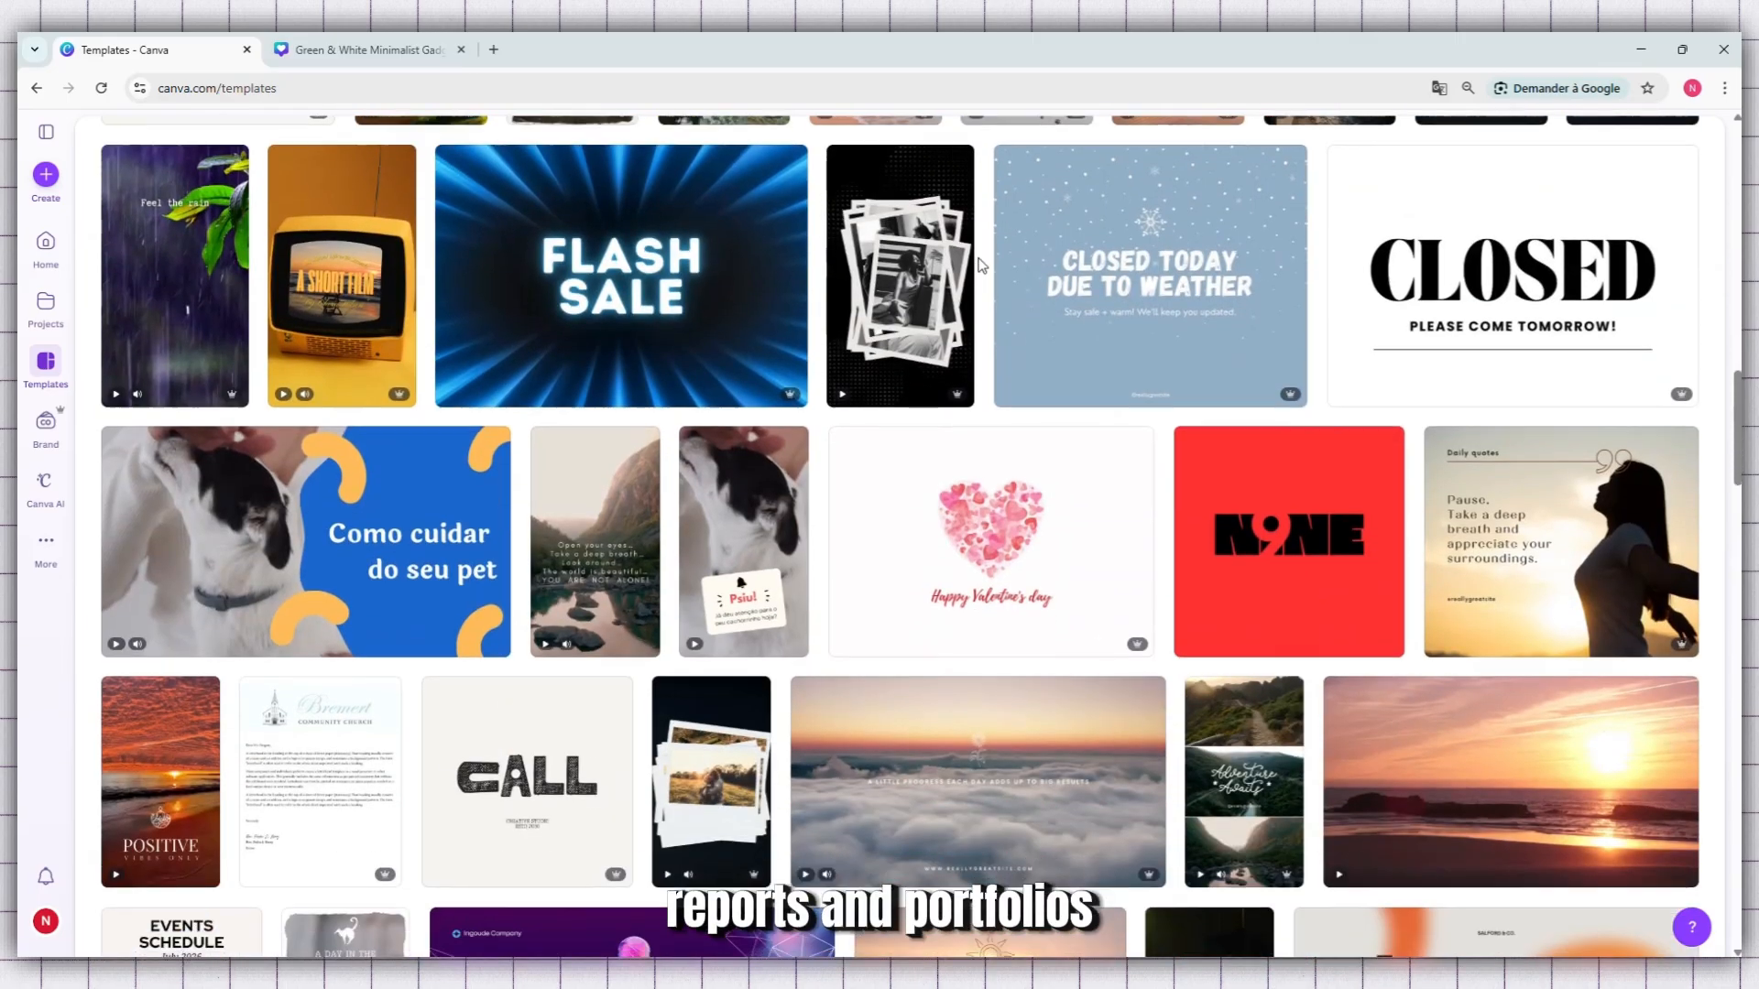
scroll(979, 265, "down", 5)
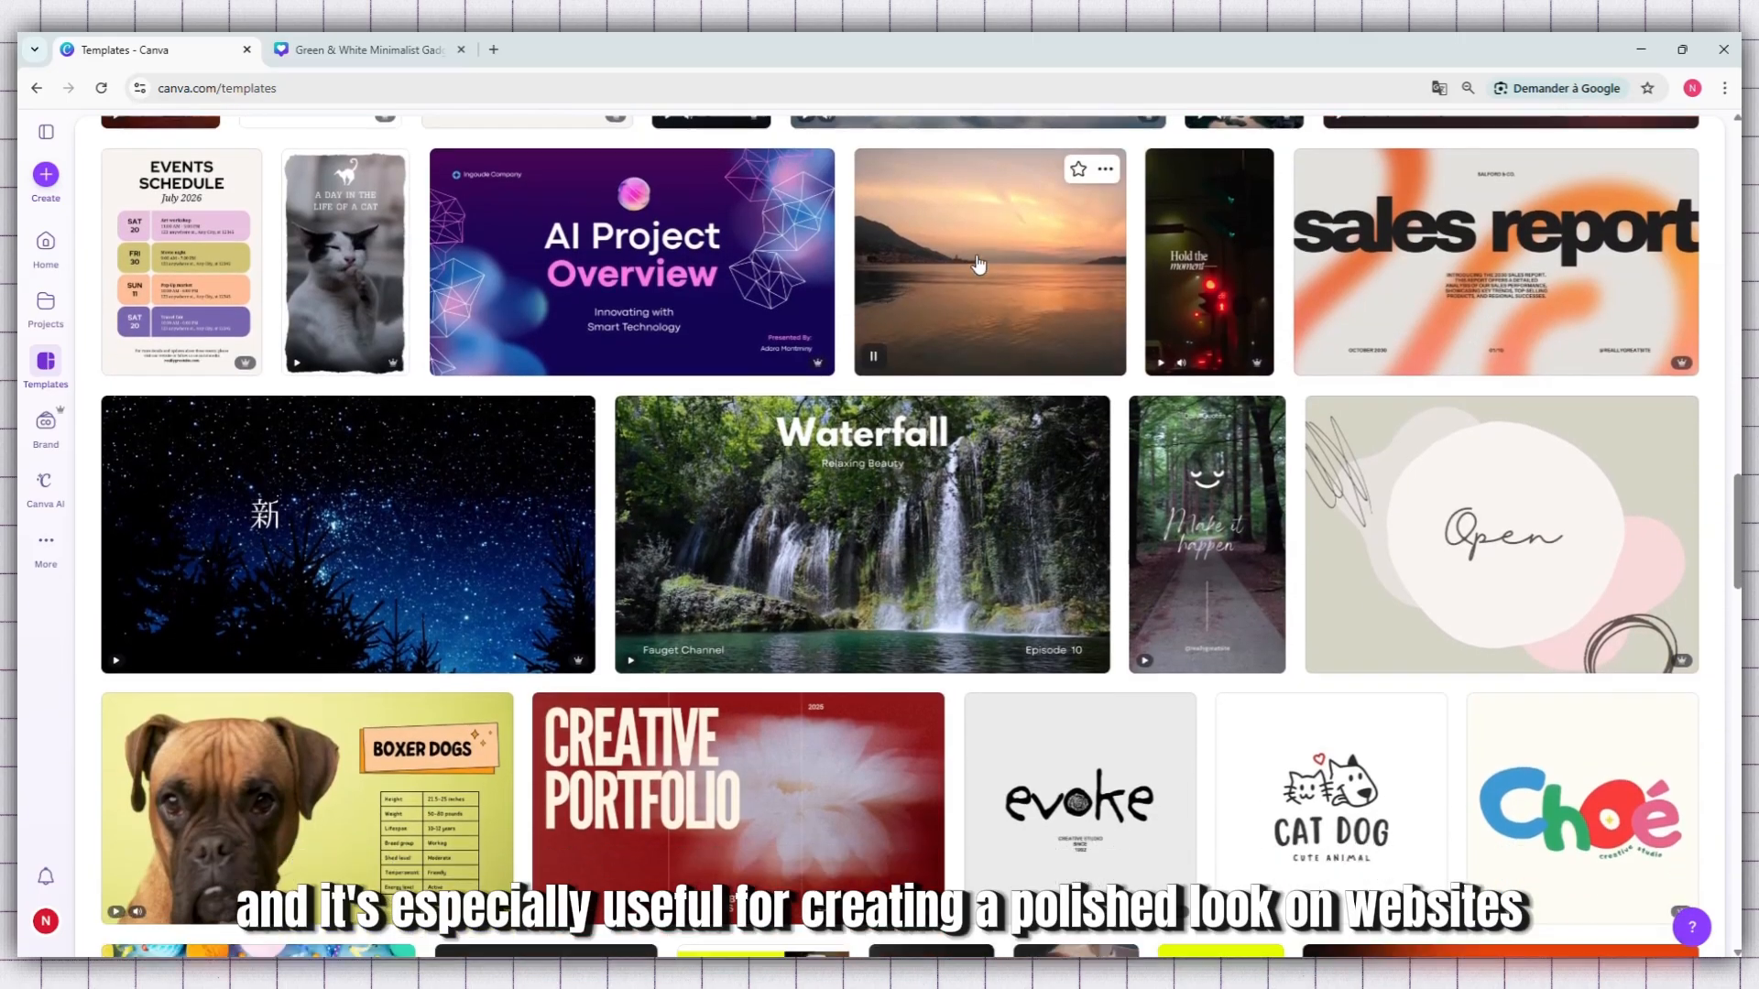
scroll(977, 262, "down", 2)
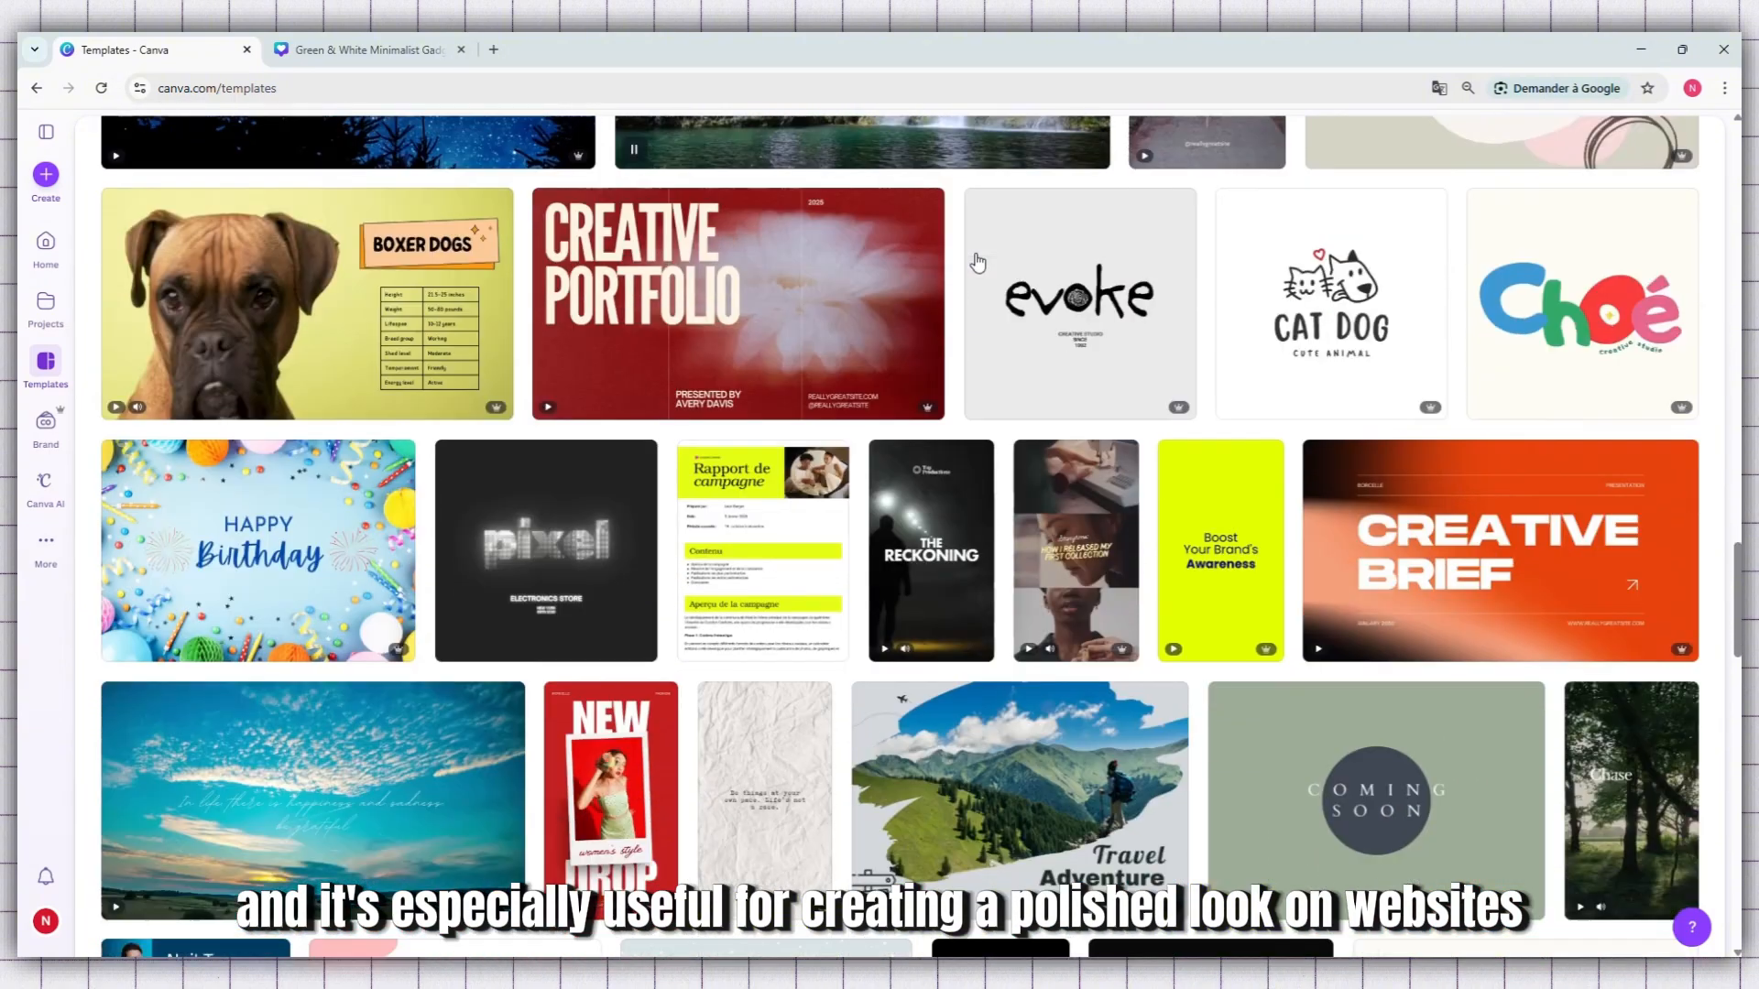
scroll(976, 257, "down", 4)
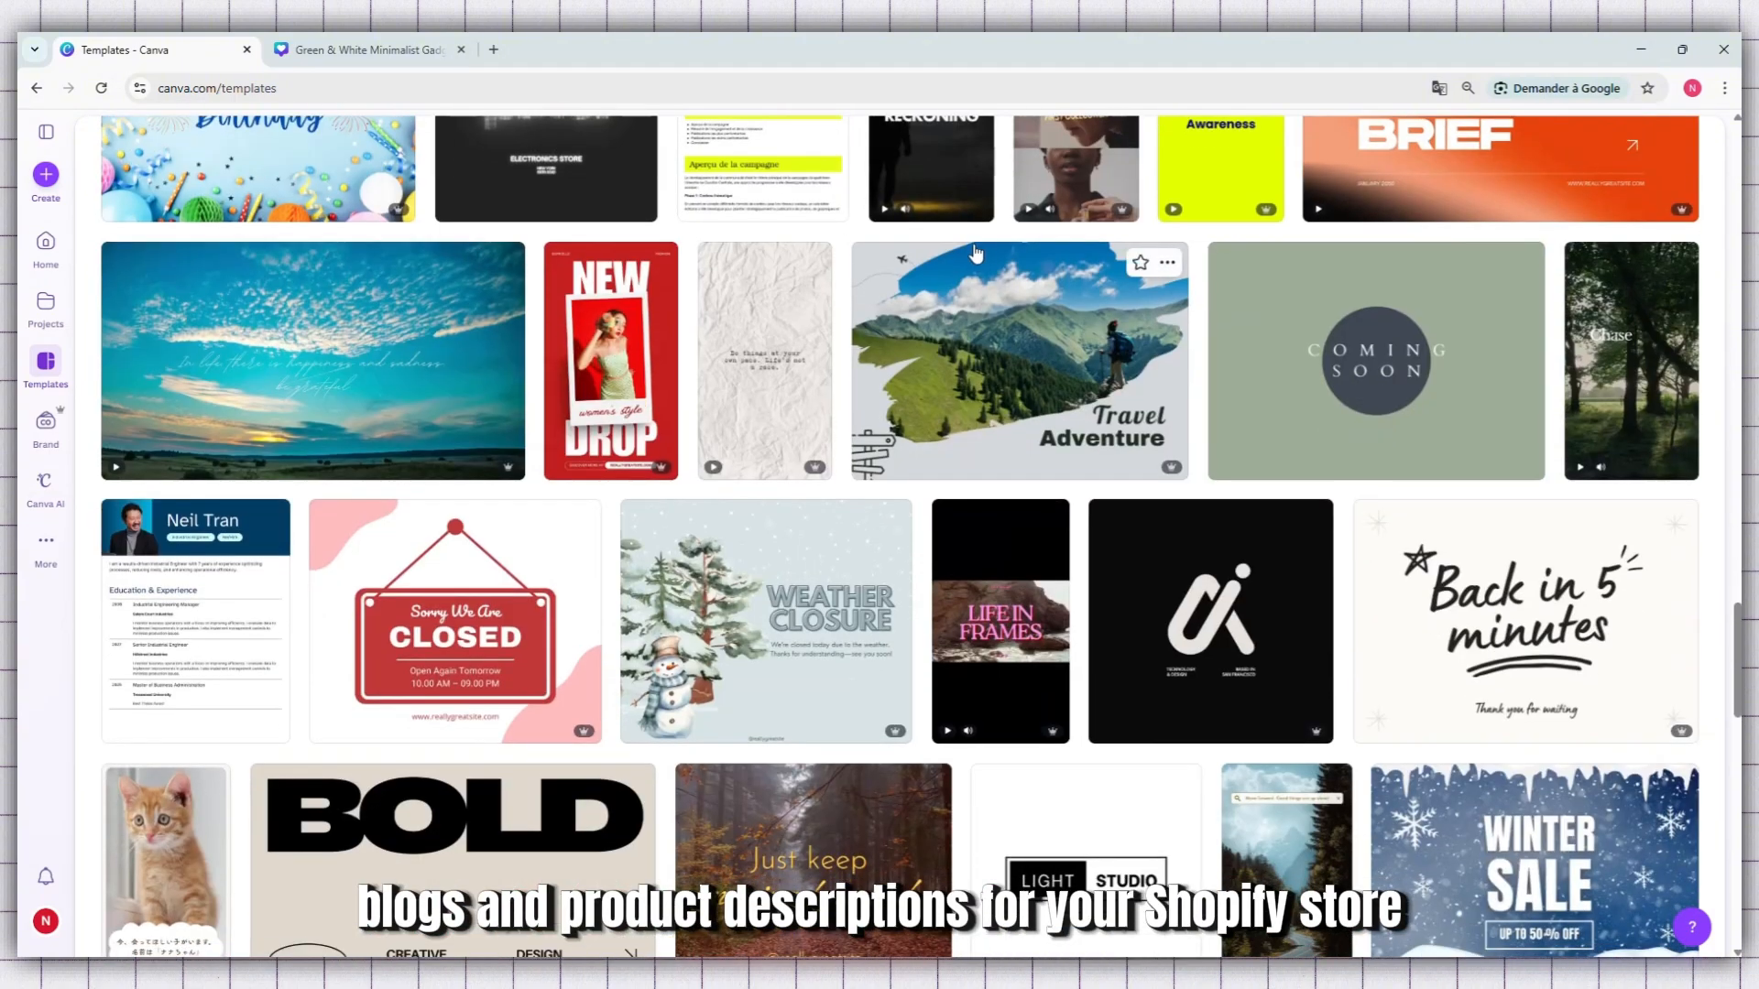
scroll(972, 243, "down", 4)
left_click(879, 257)
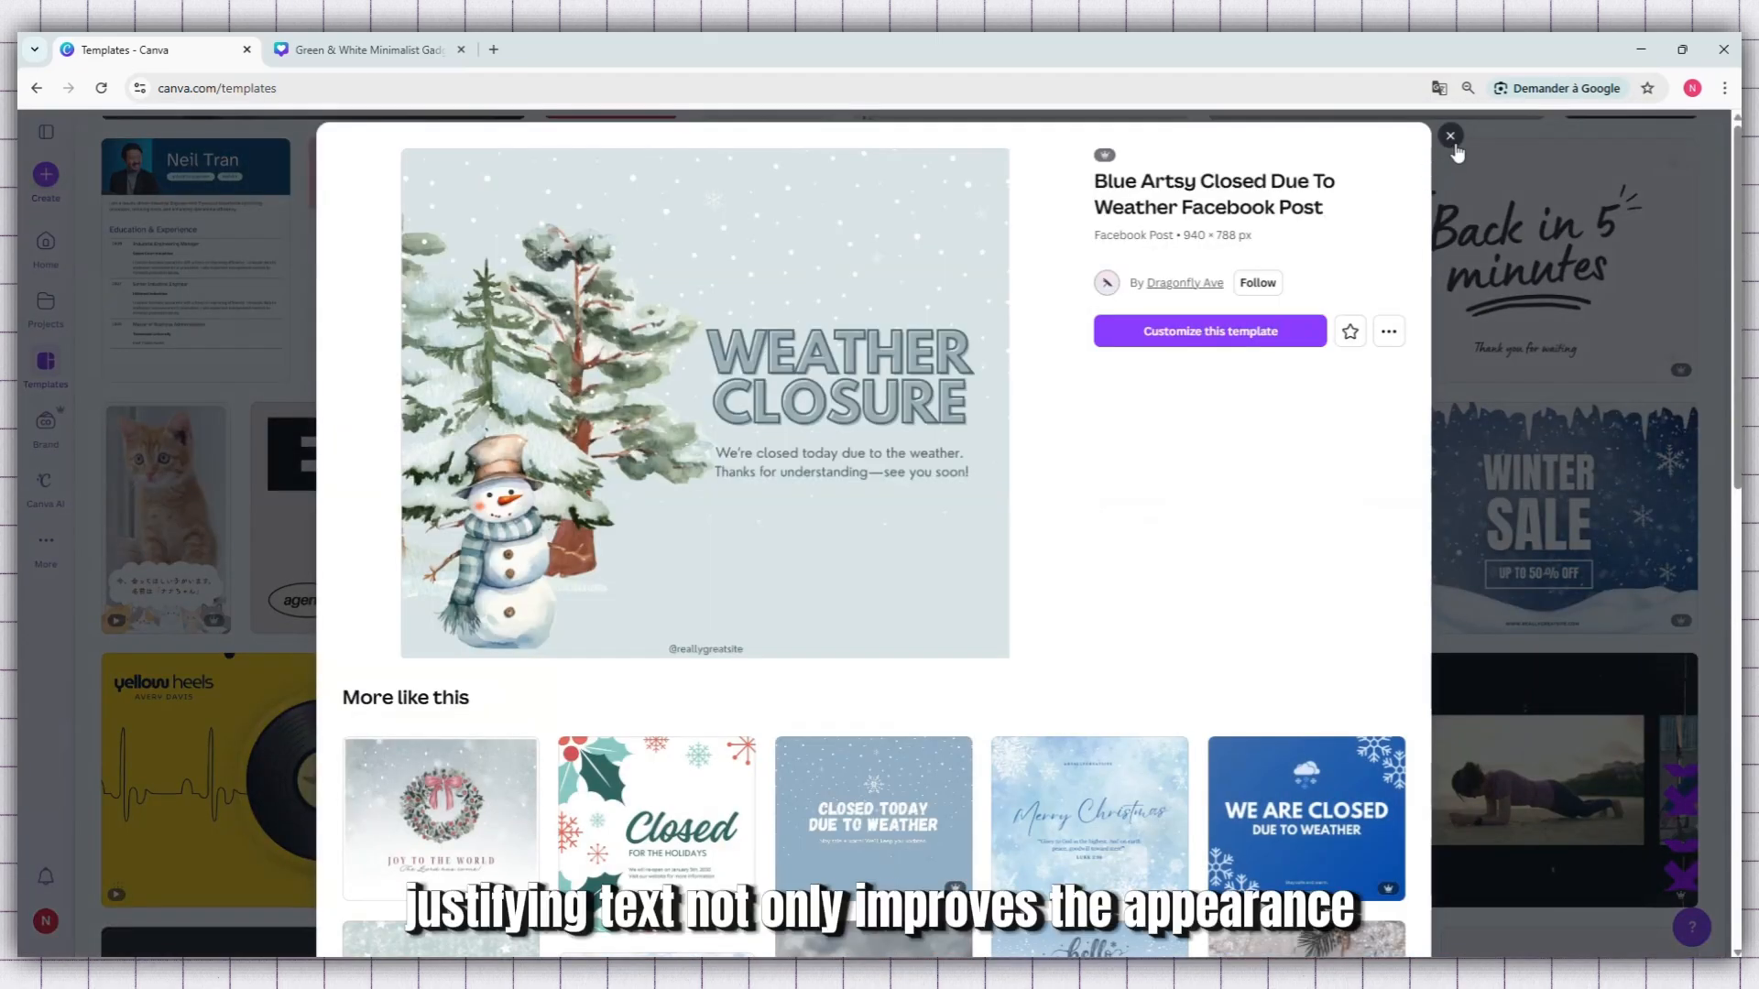
left_click(1452, 139)
scroll(1092, 240, "down", 3)
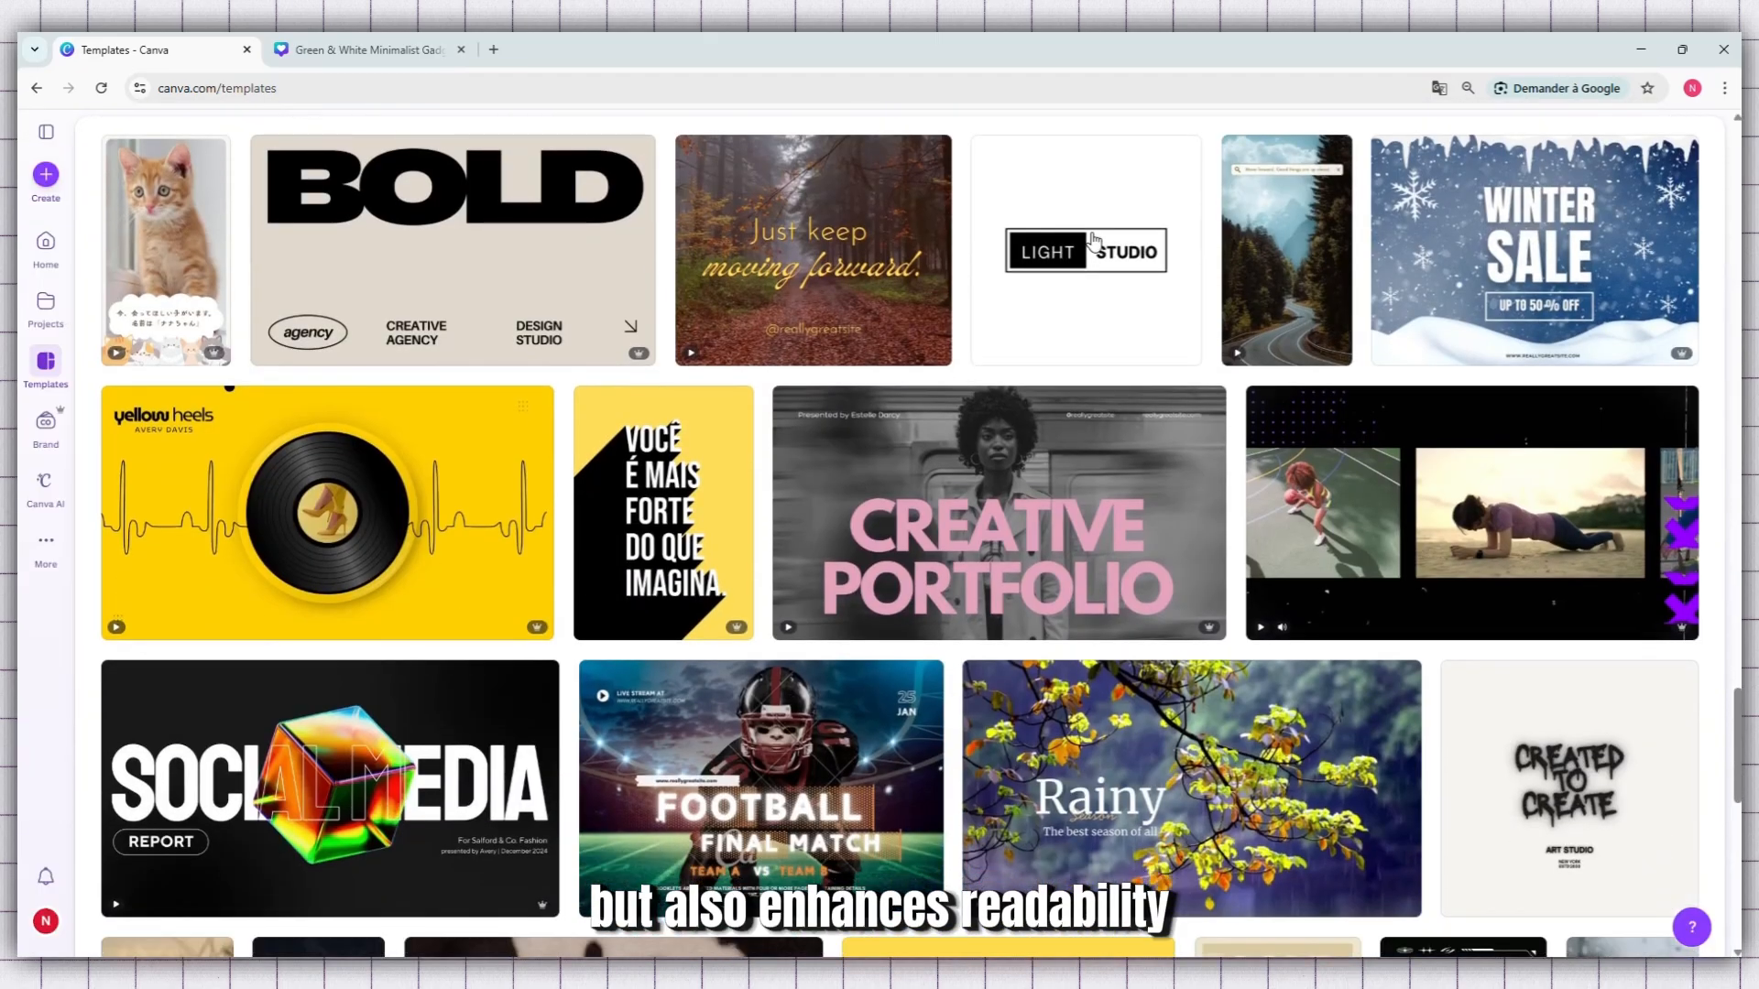
scroll(1092, 240, "down", 5)
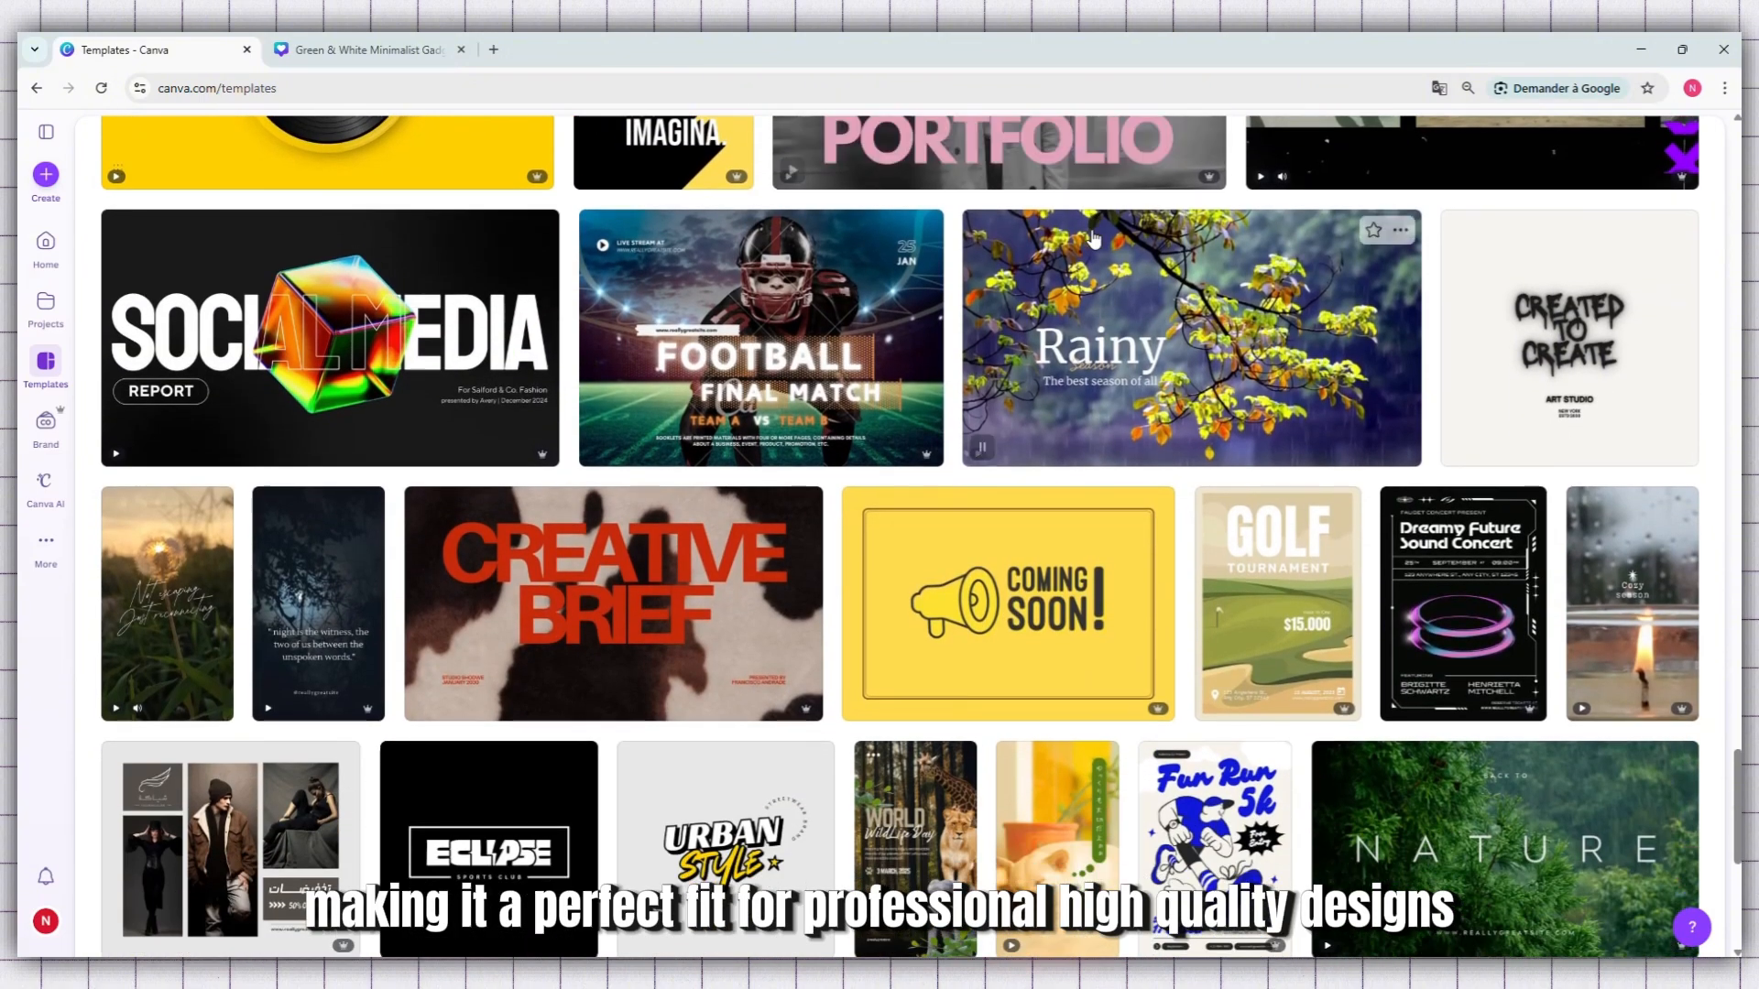
scroll(1092, 240, "down", 3)
scroll(1092, 240, "down", 3)
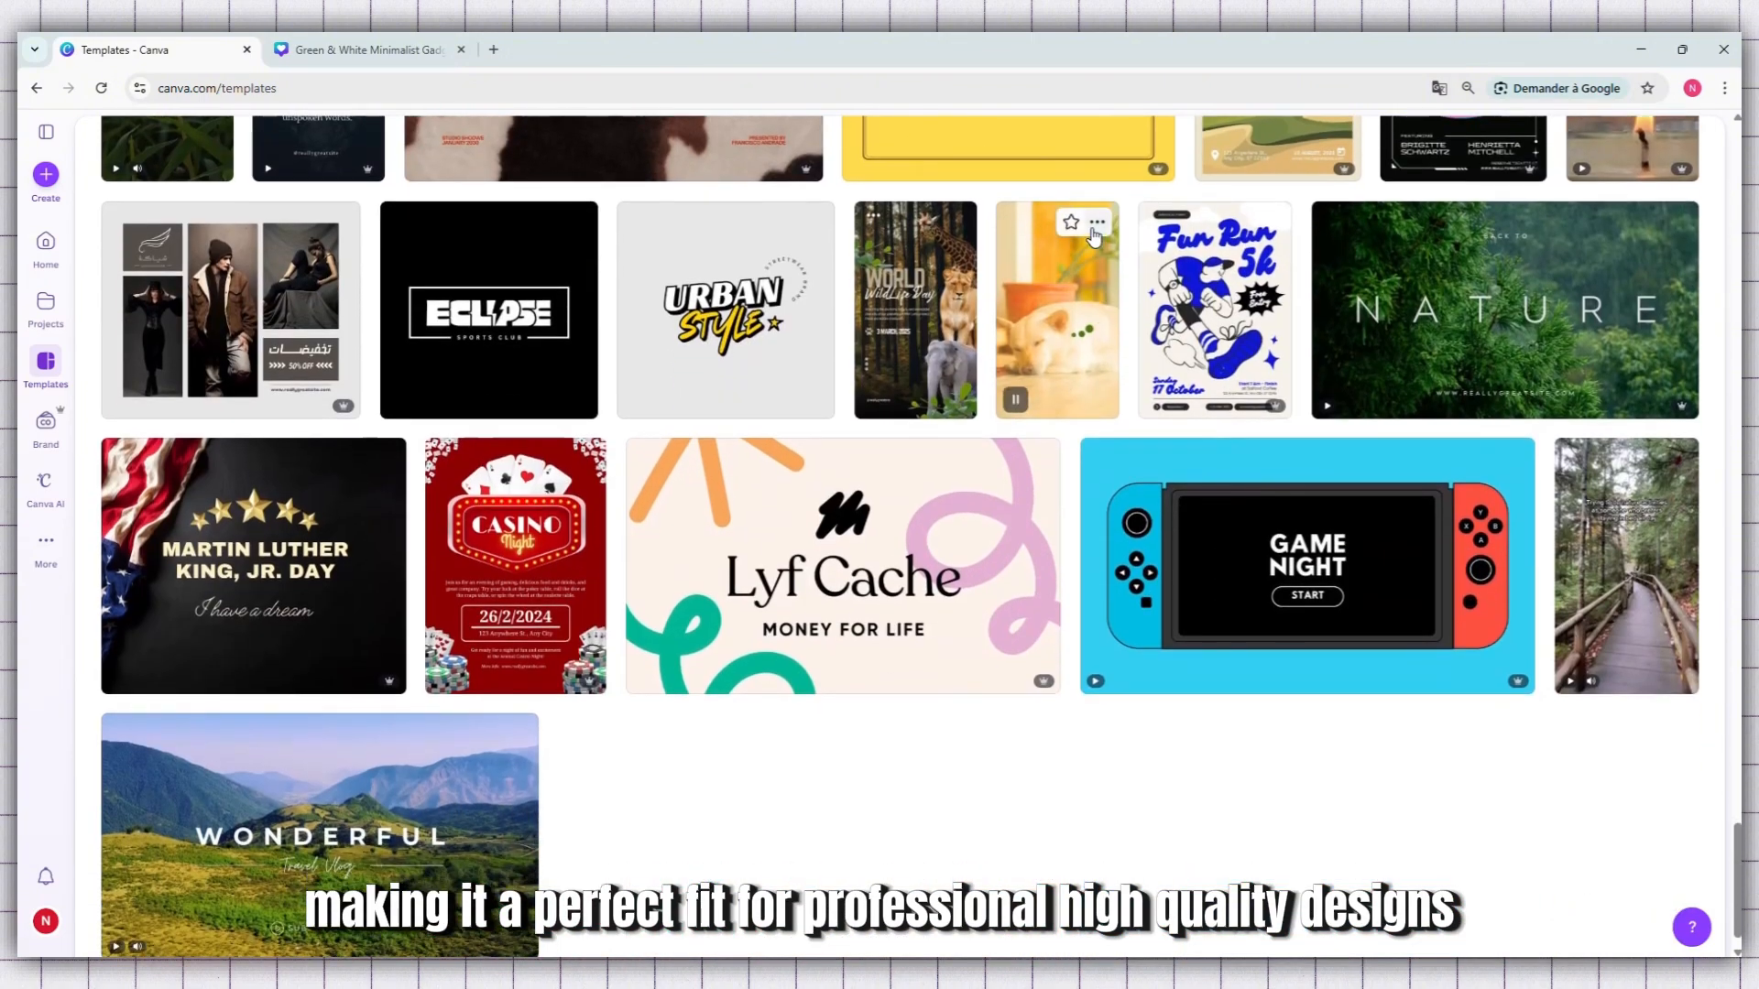
scroll(1093, 240, "up", 5)
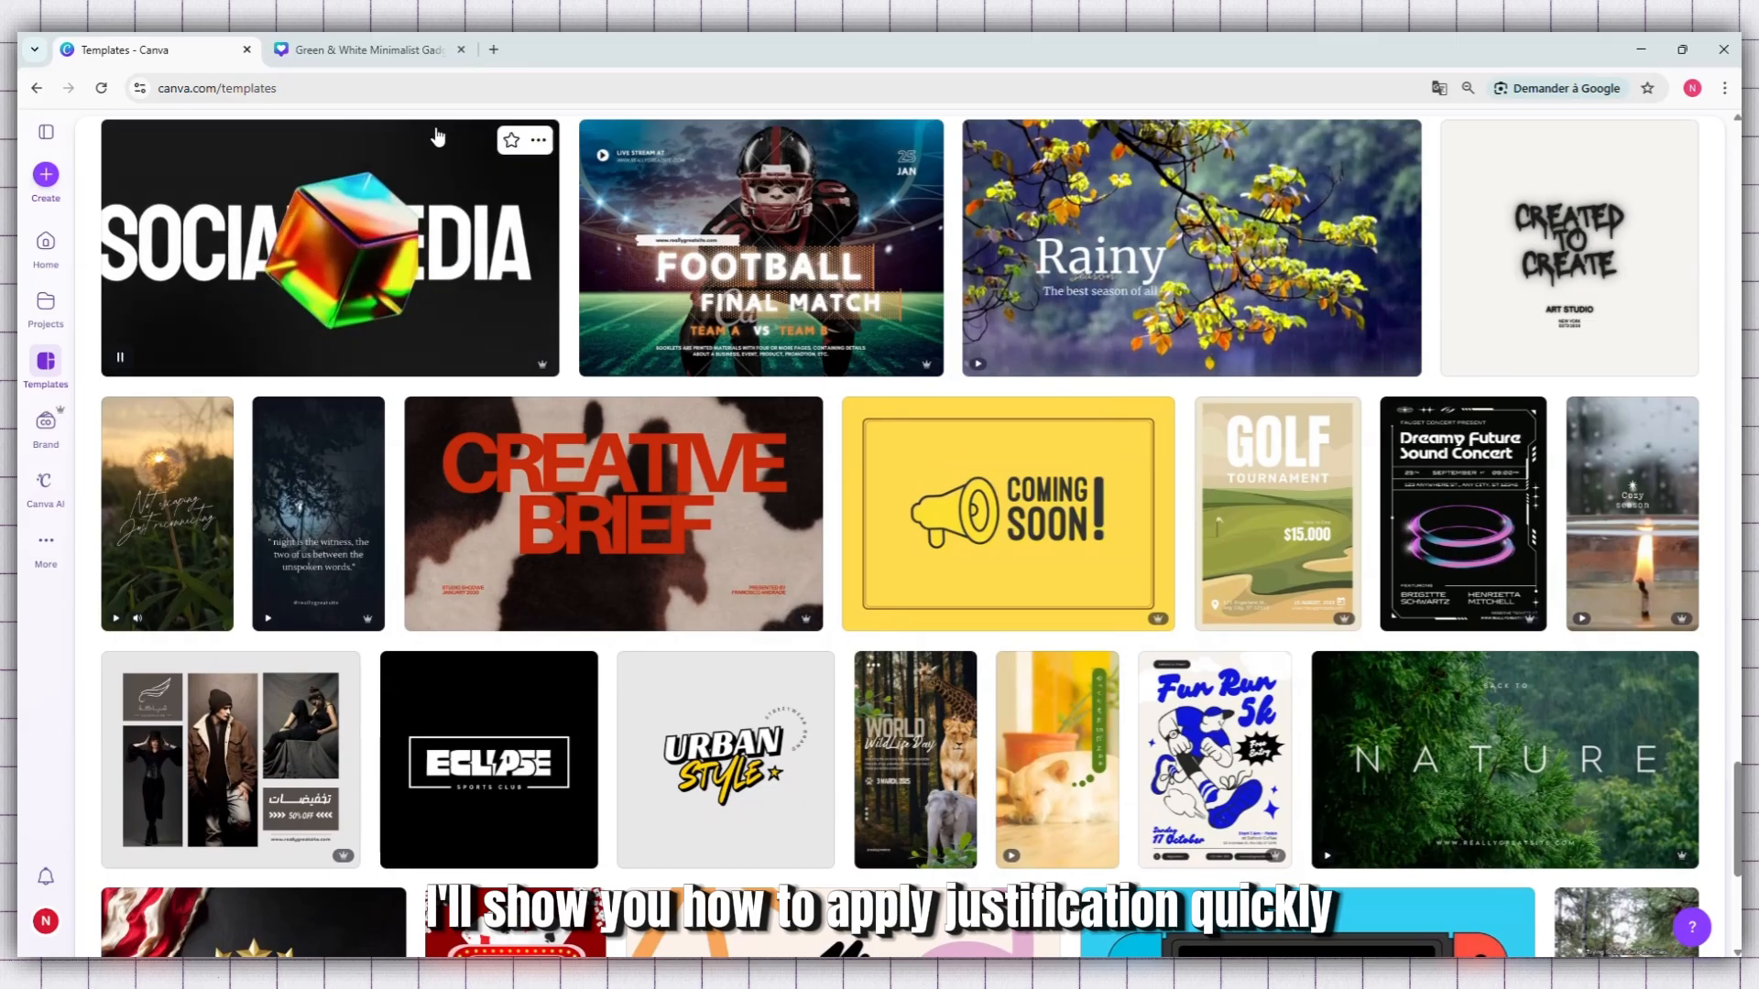
scroll(275, 173, "up", 5)
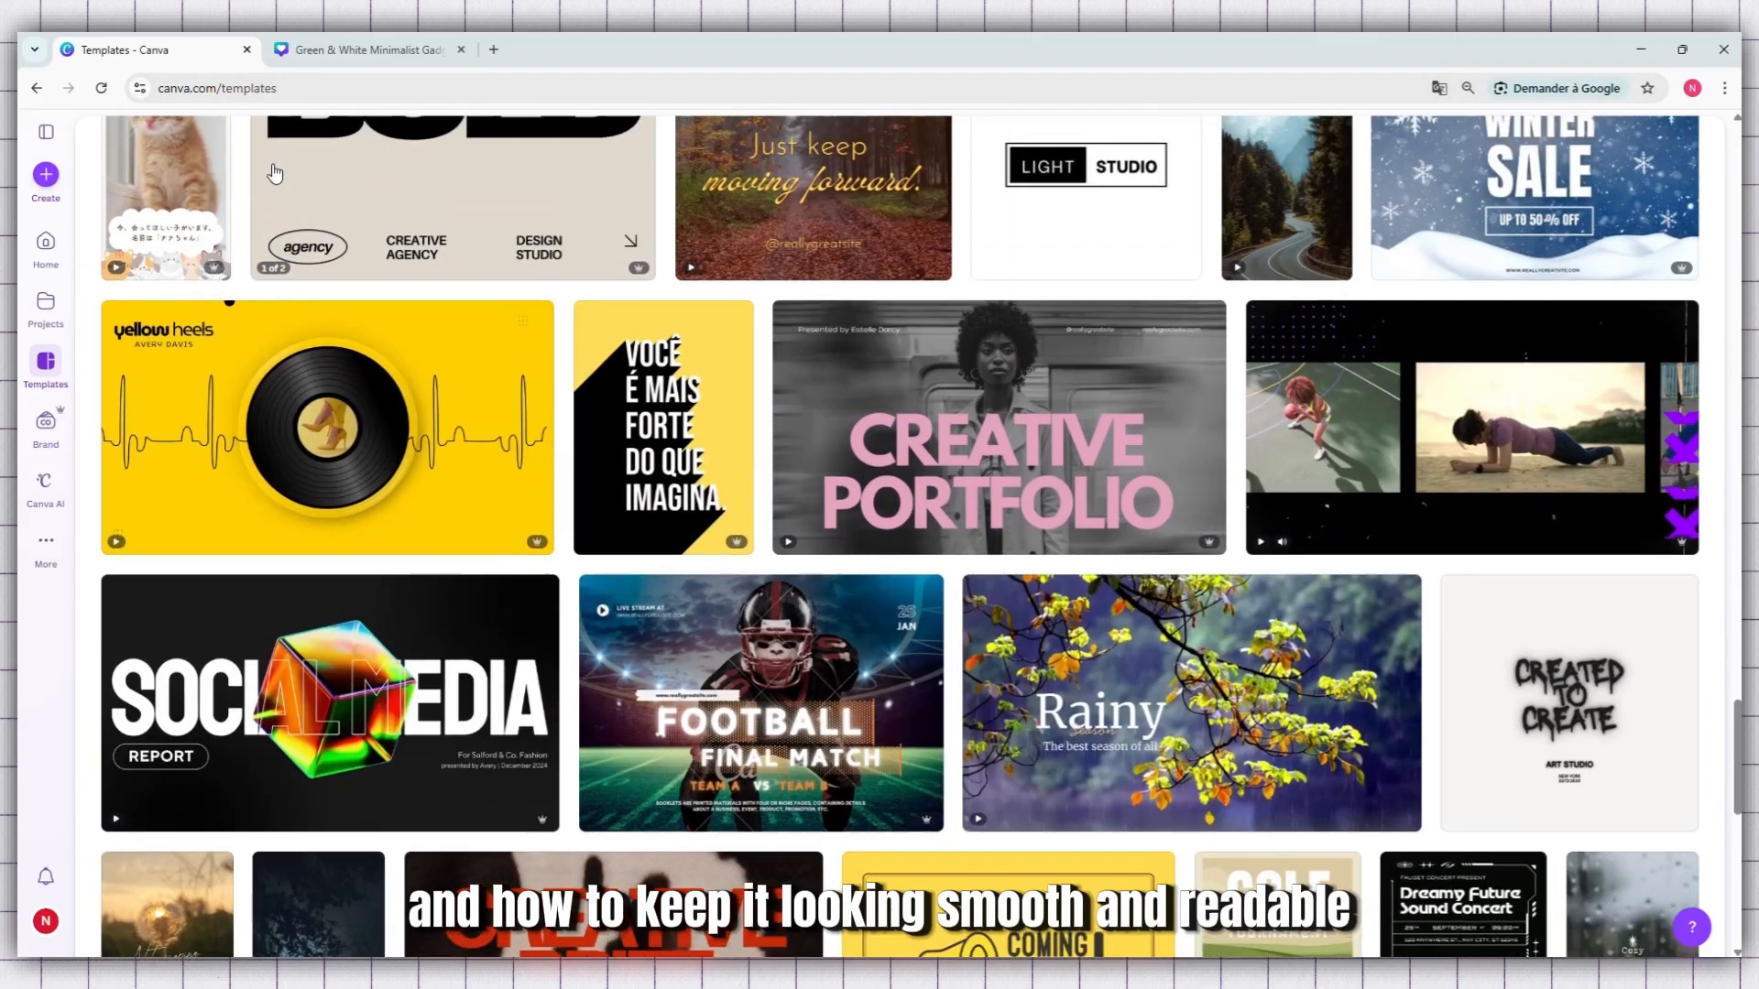
scroll(275, 173, "up", 15)
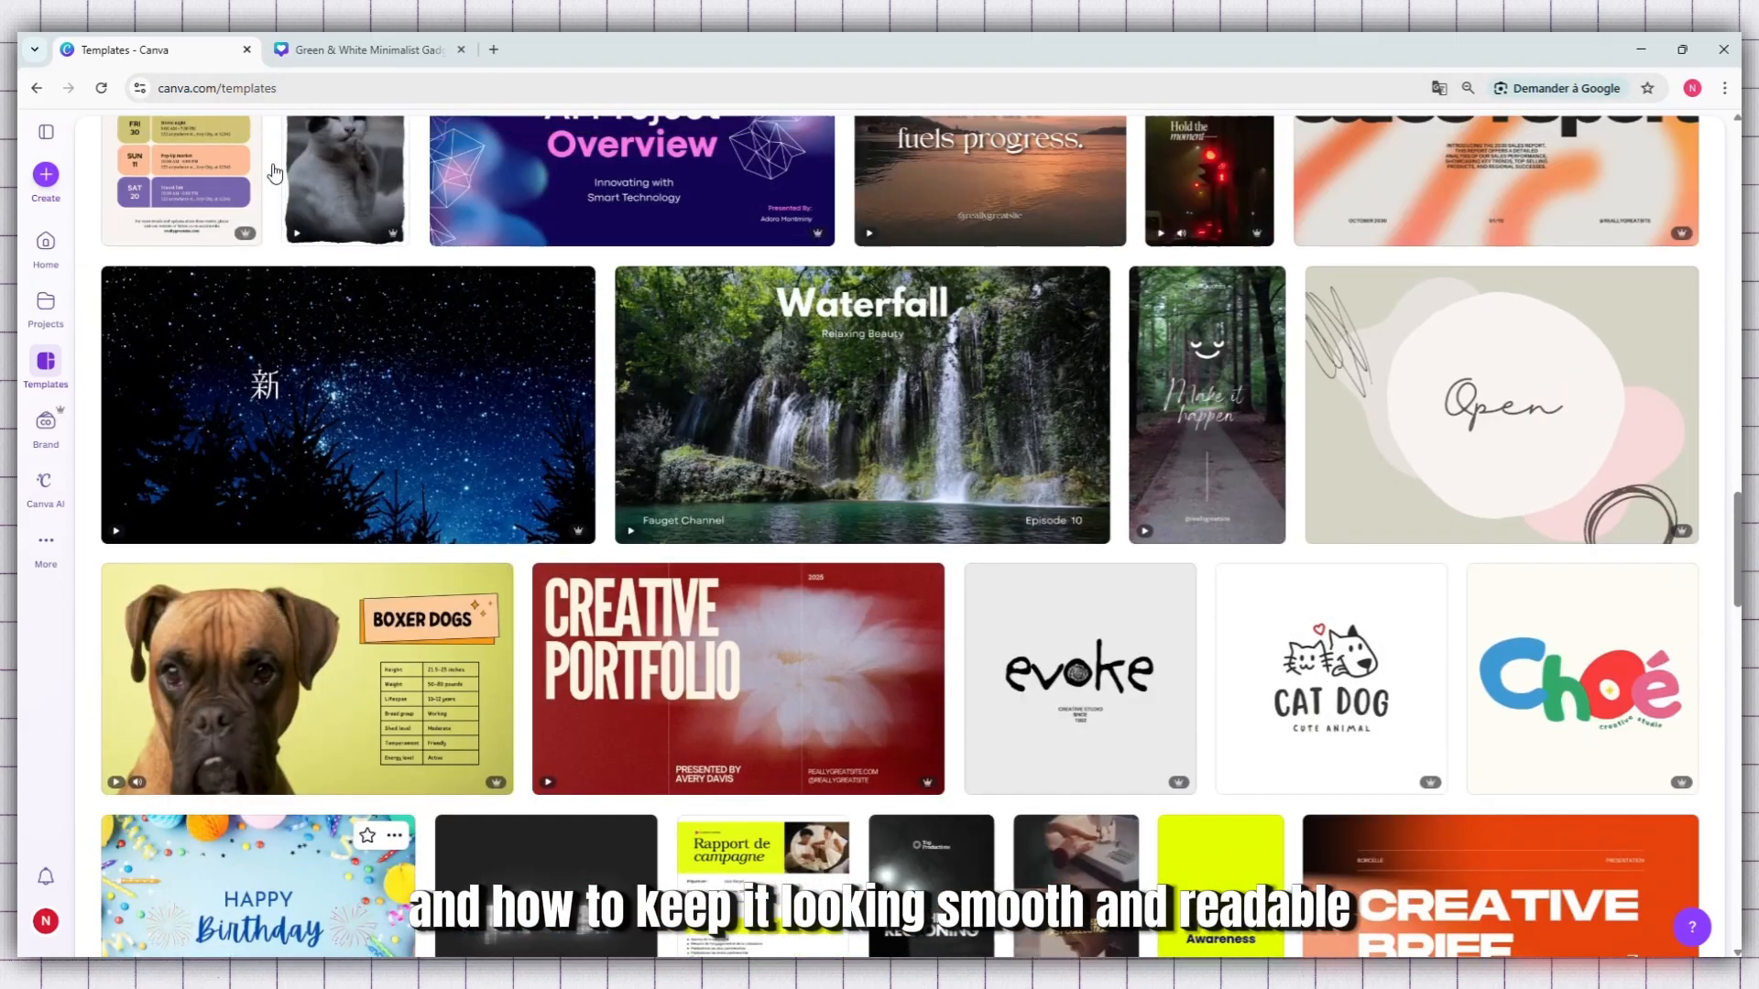
scroll(275, 173, "up", 4)
Switch to the Green & White Minimalist Gadget Review Youtube Thumbnail design and set the welcome paragraph's alignment to justified.
left_click(332, 53)
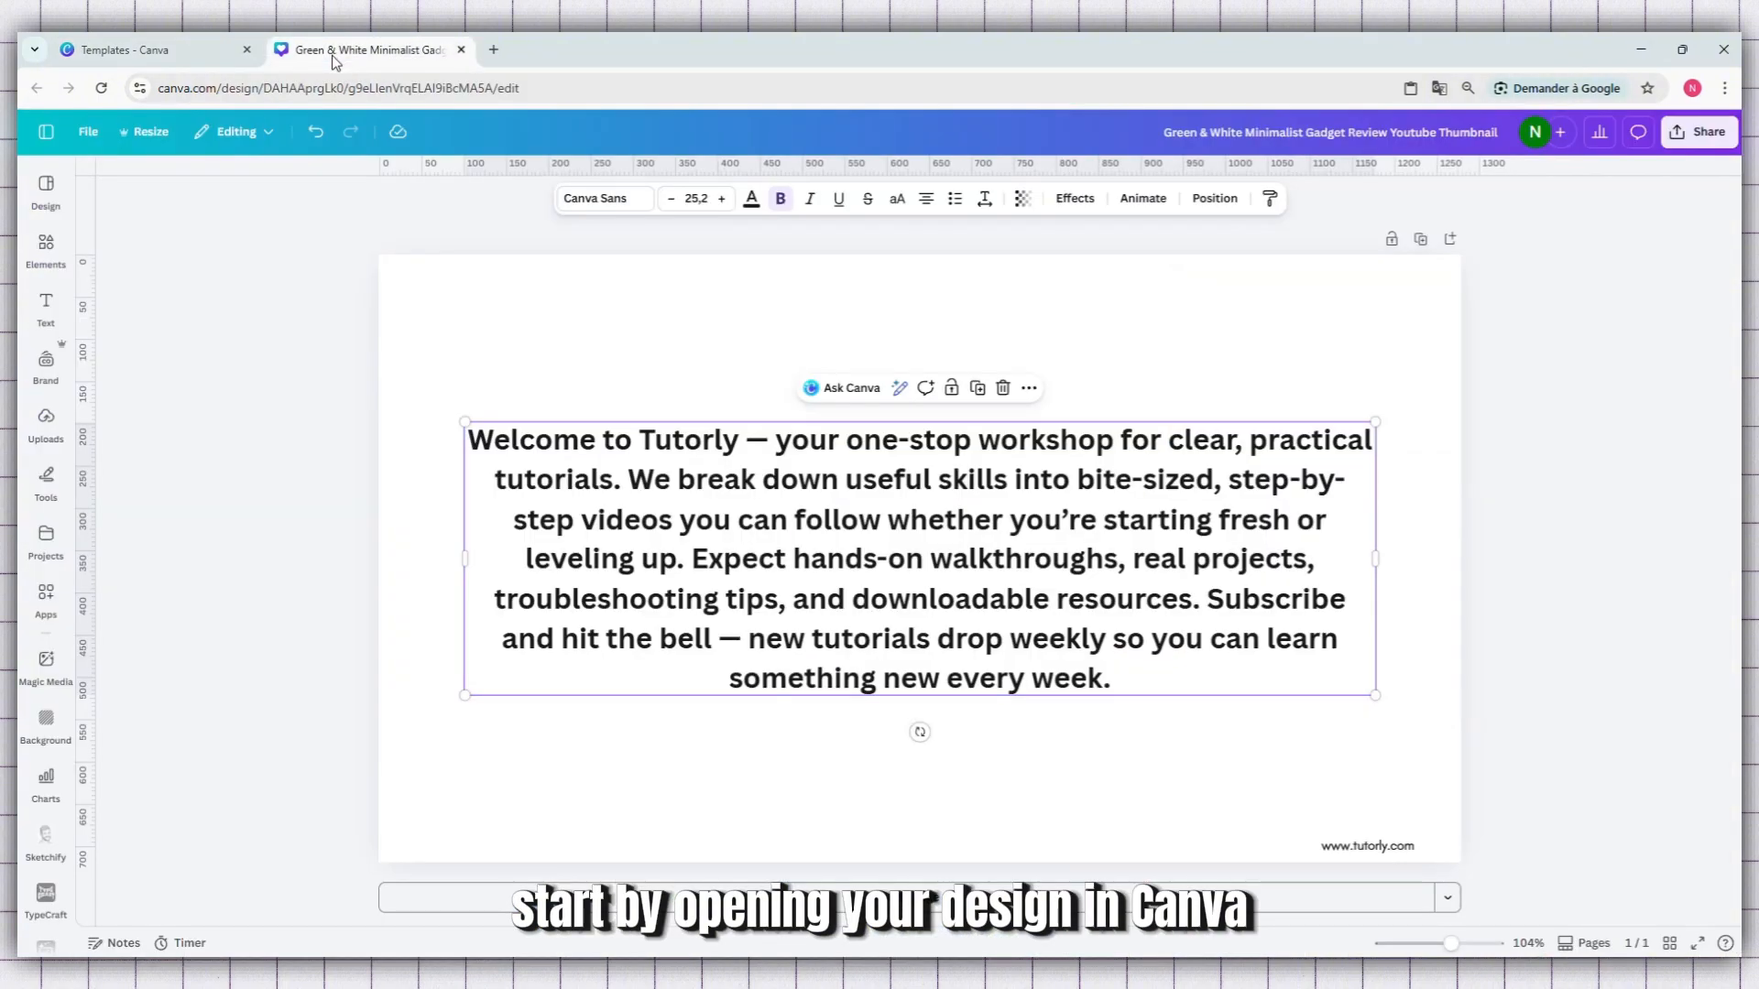
left_click(336, 214)
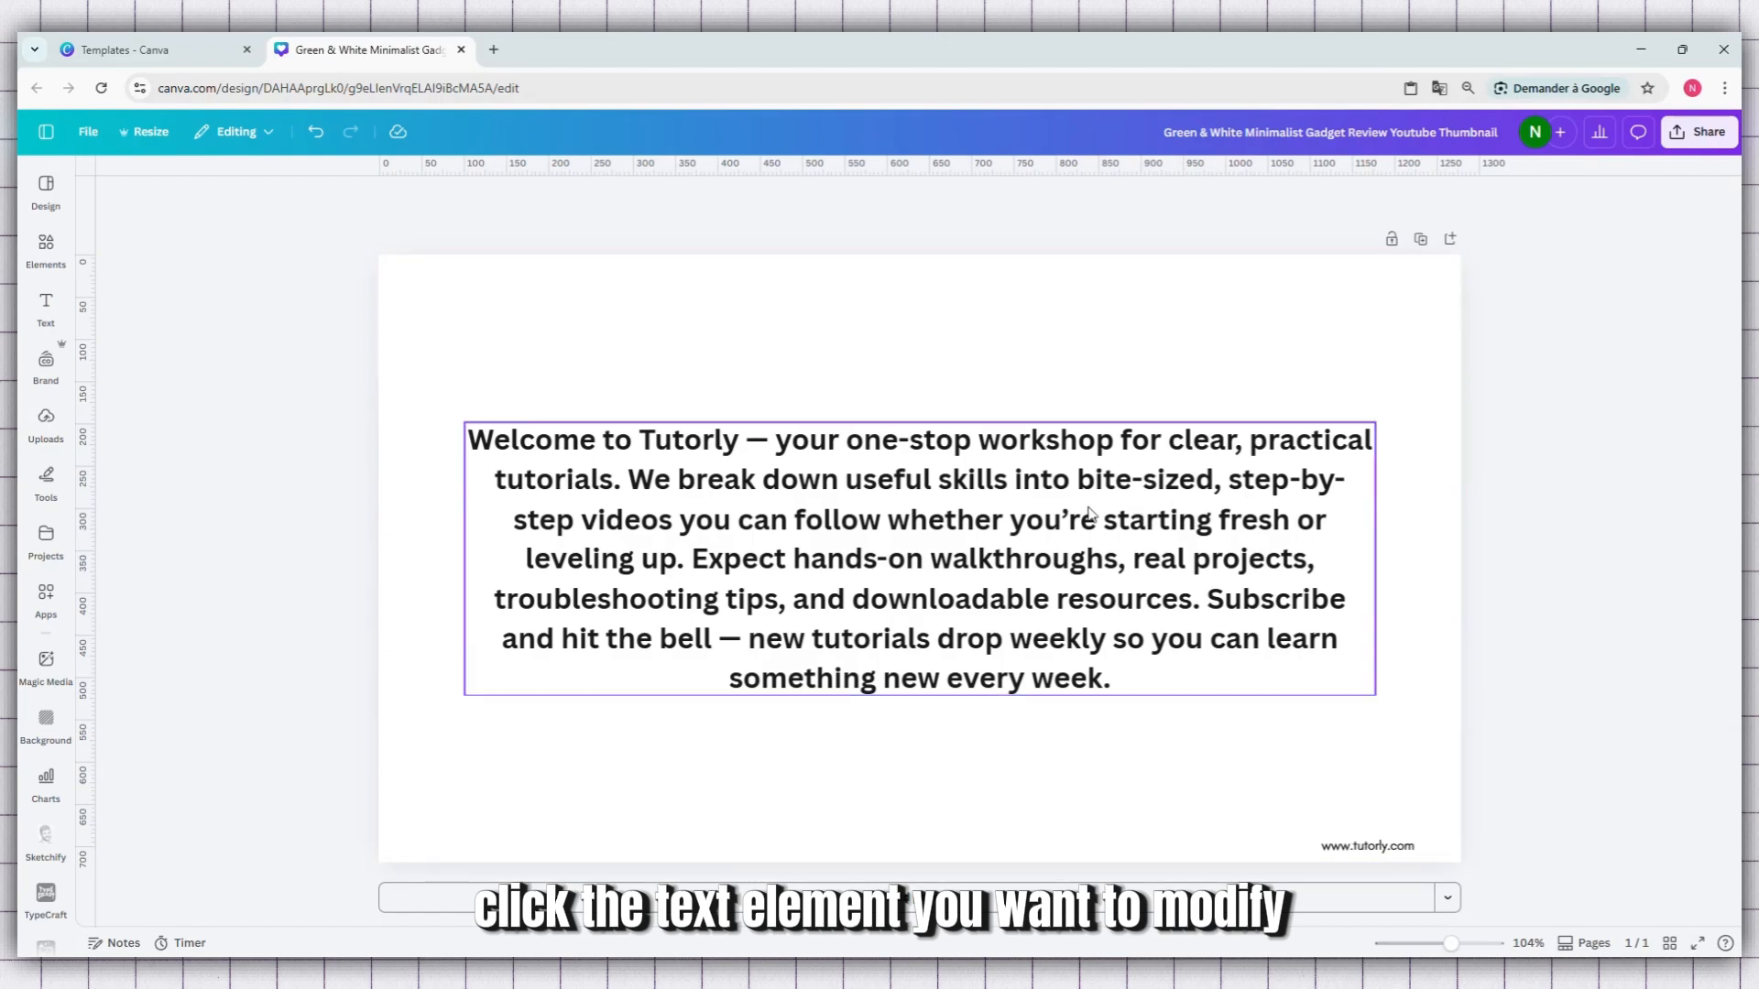
left_click(978, 518)
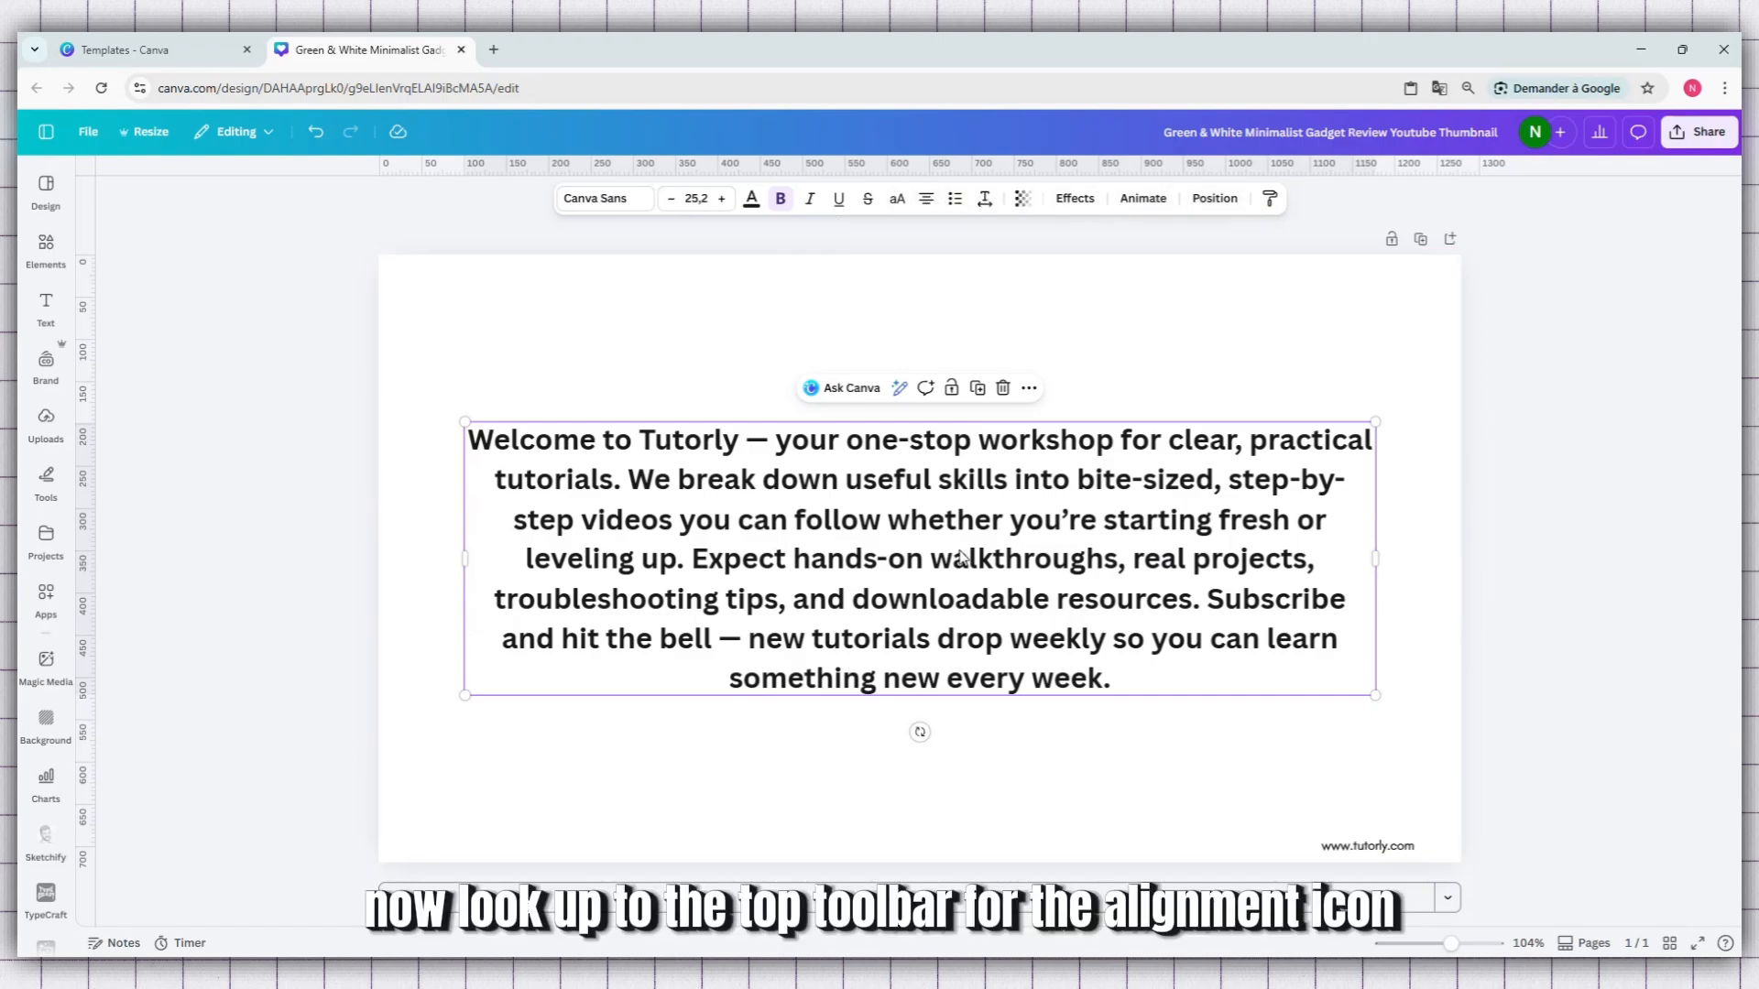
left_click(927, 200)
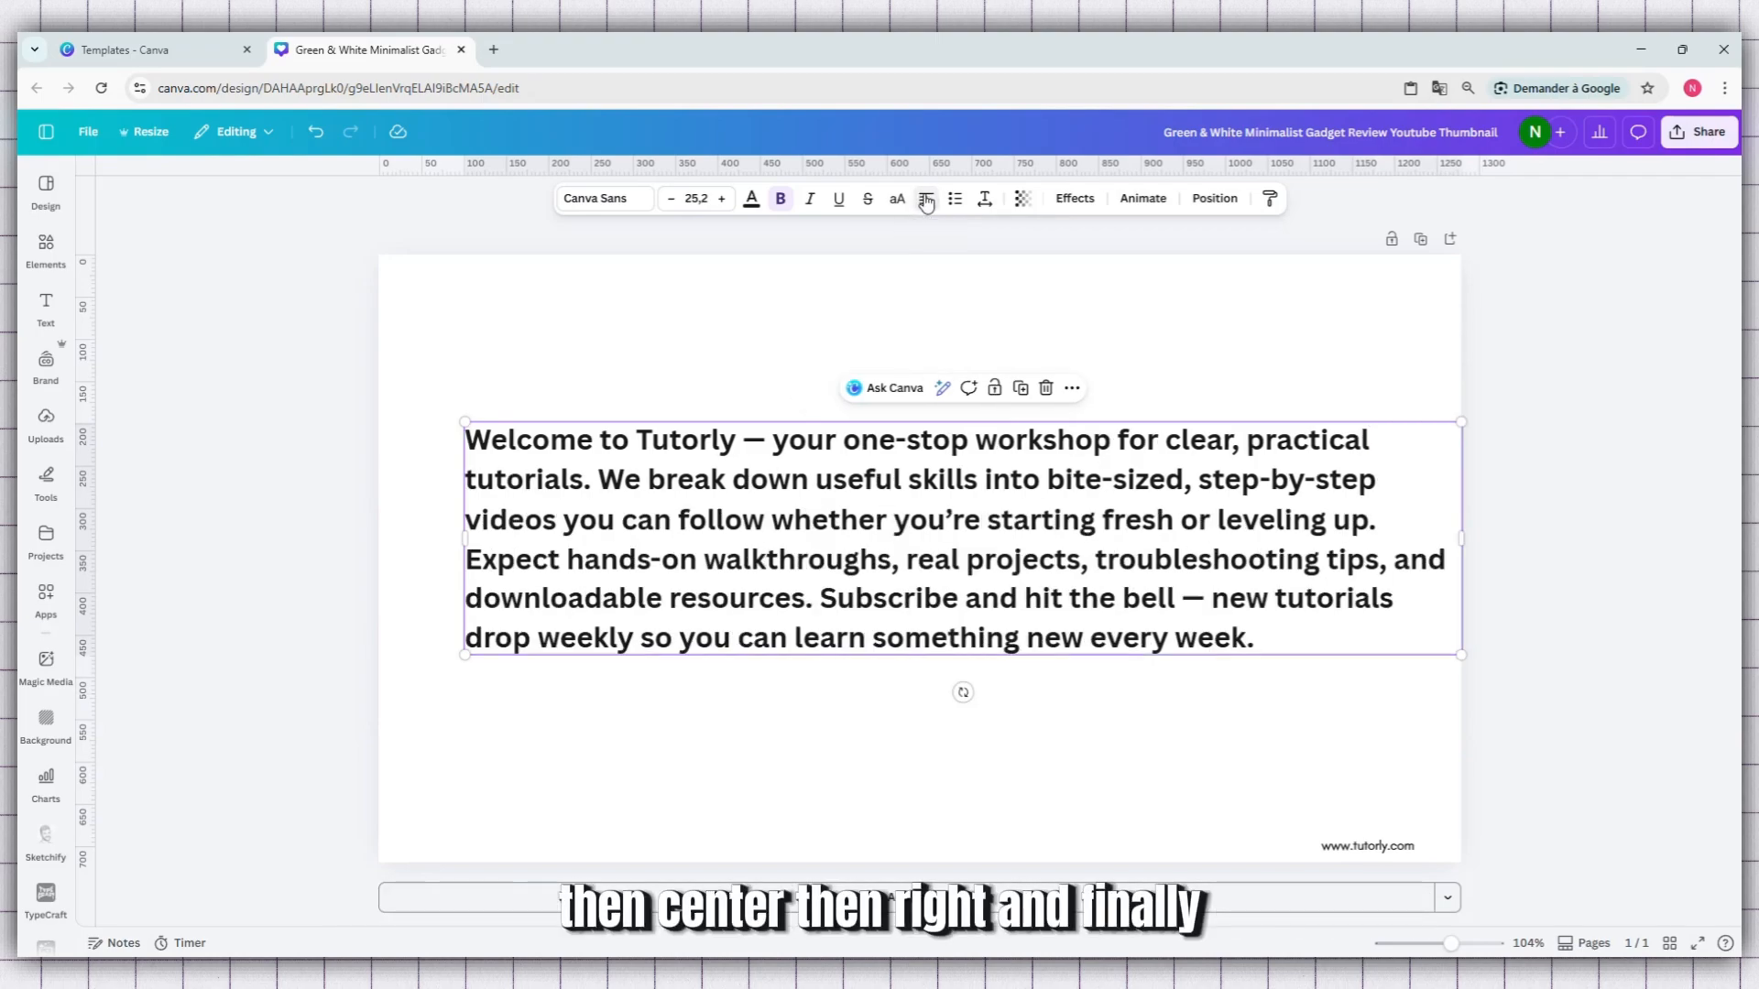
left_click(927, 201)
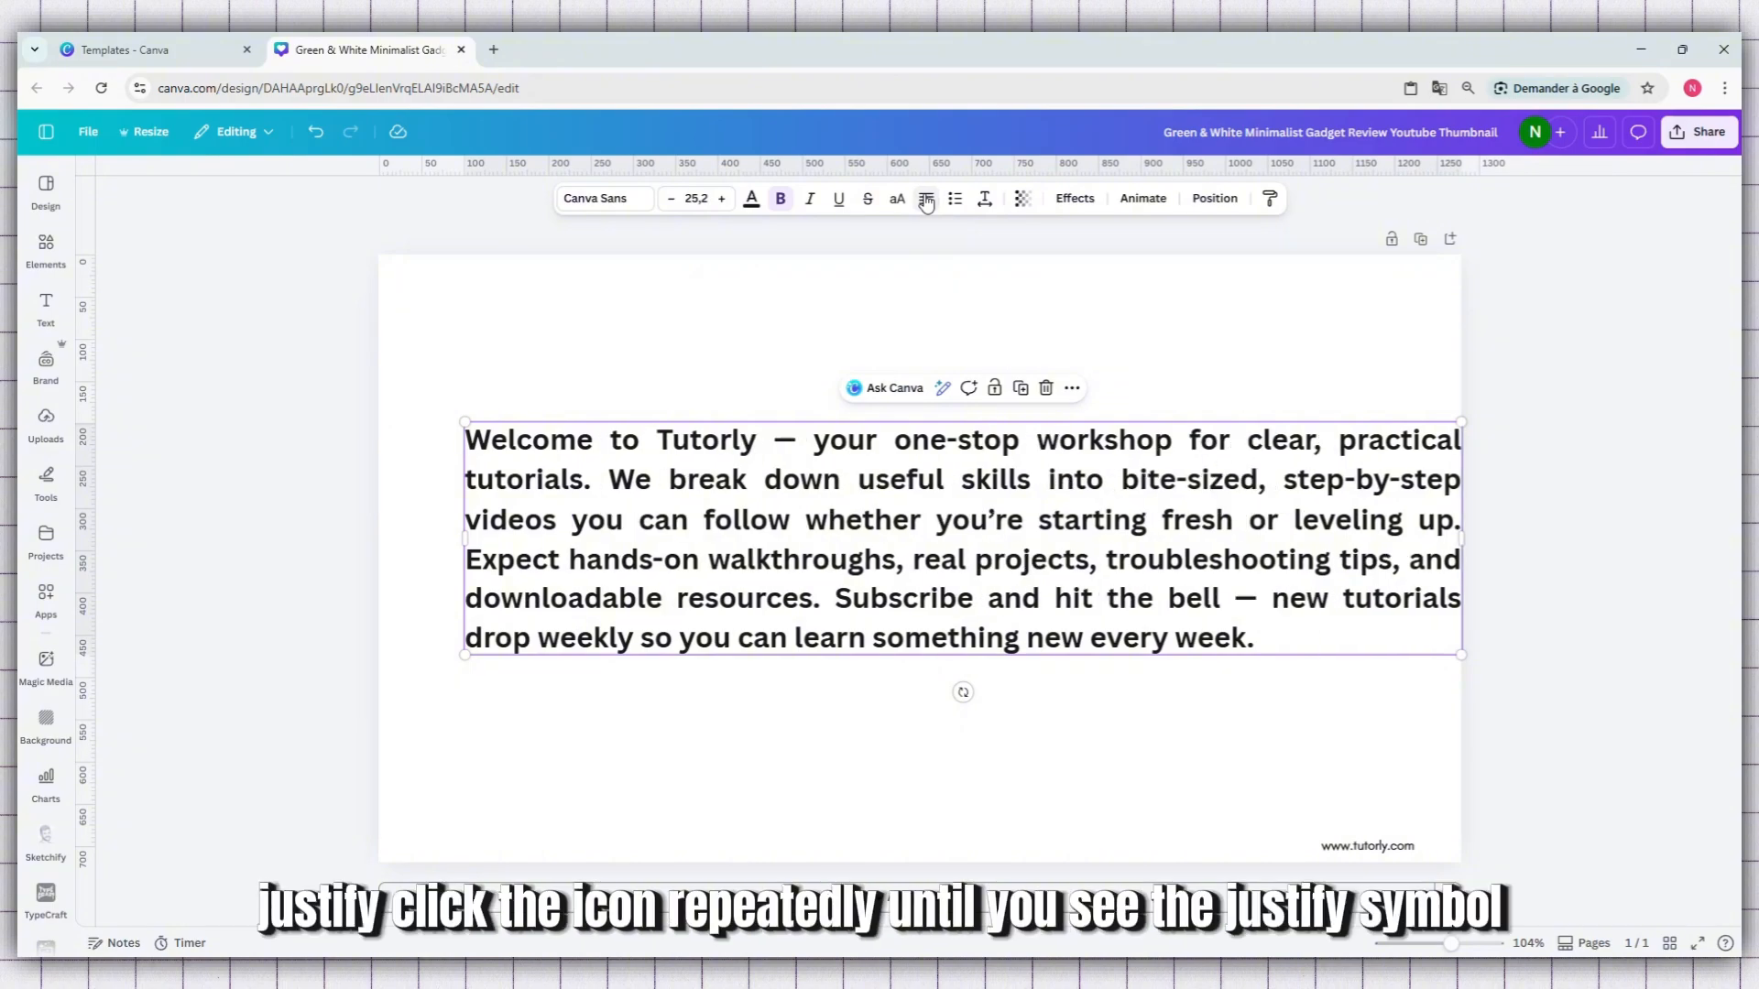
left_click(927, 202)
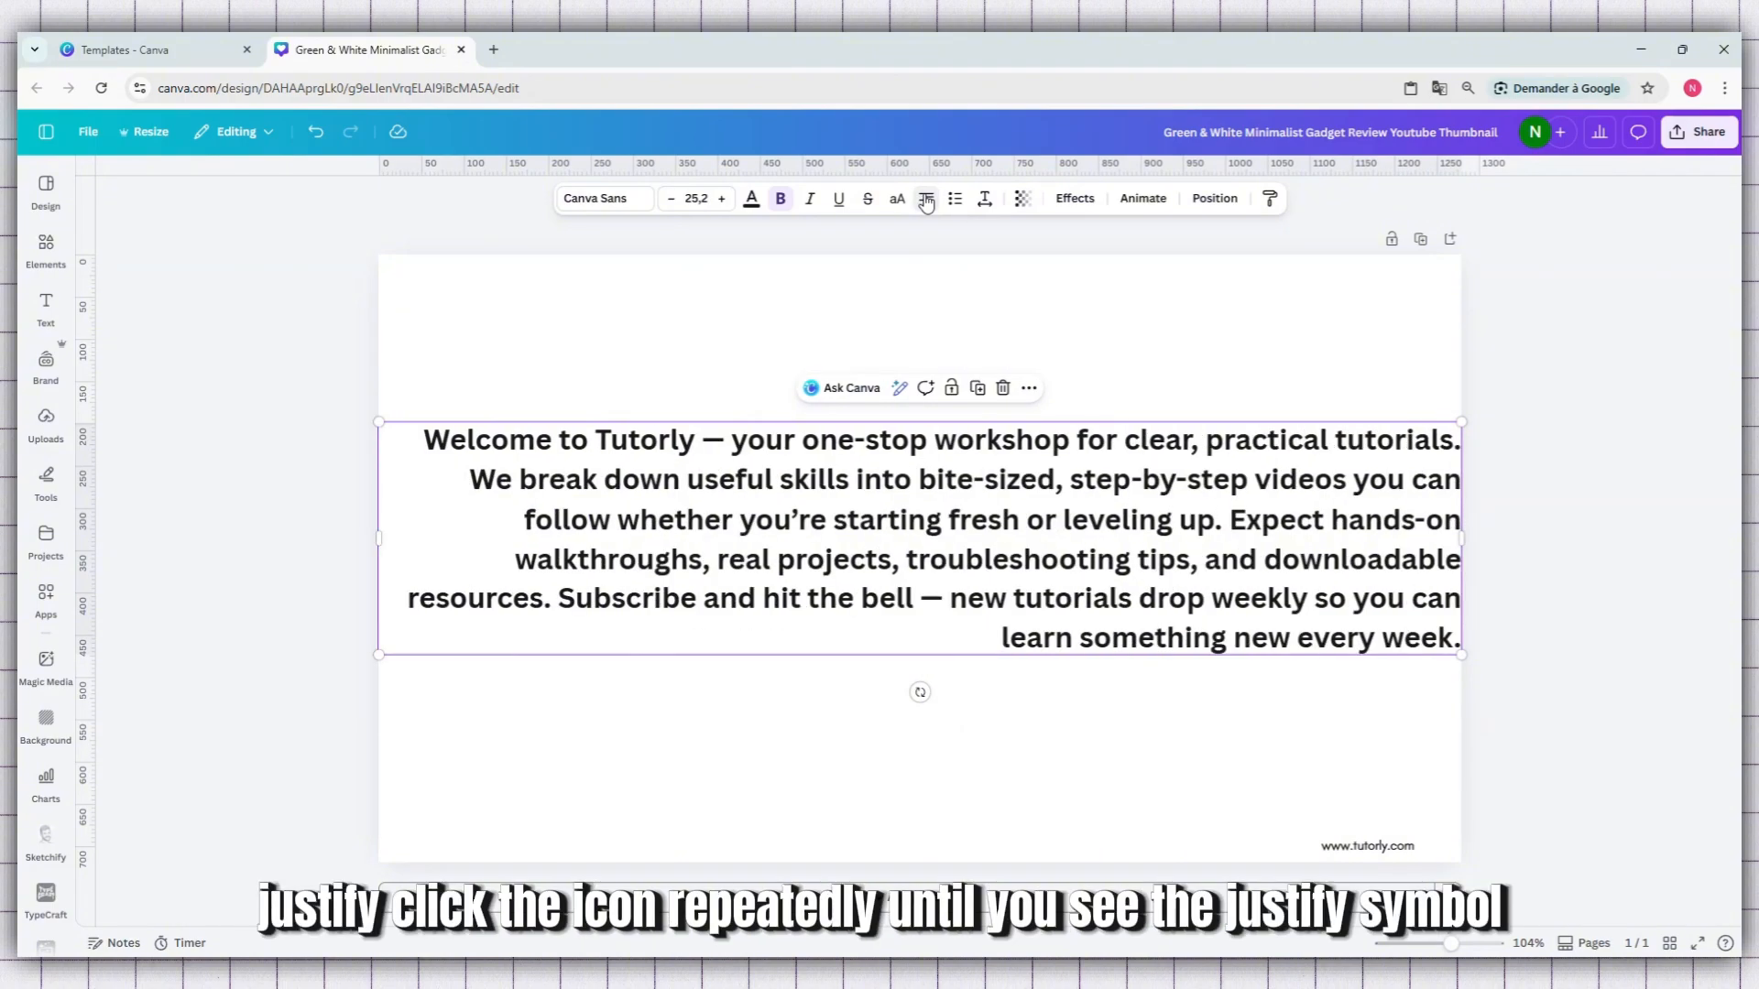
left_click(927, 202)
left_click(926, 203)
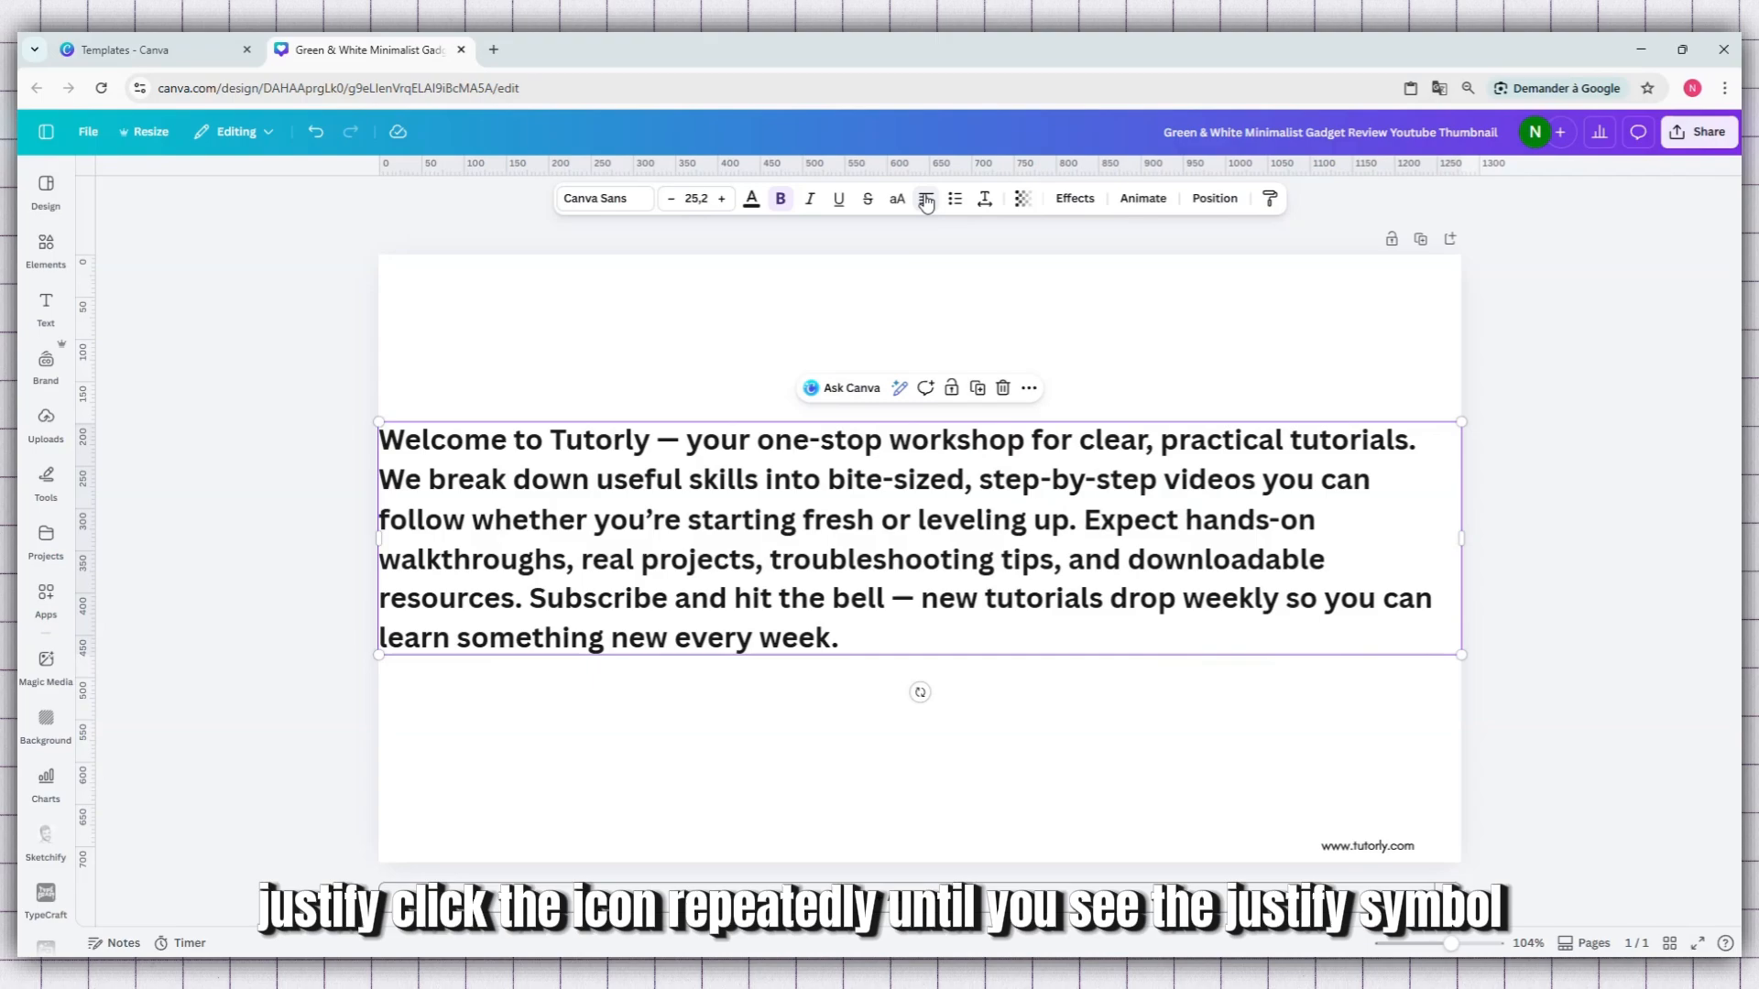
left_click(927, 203)
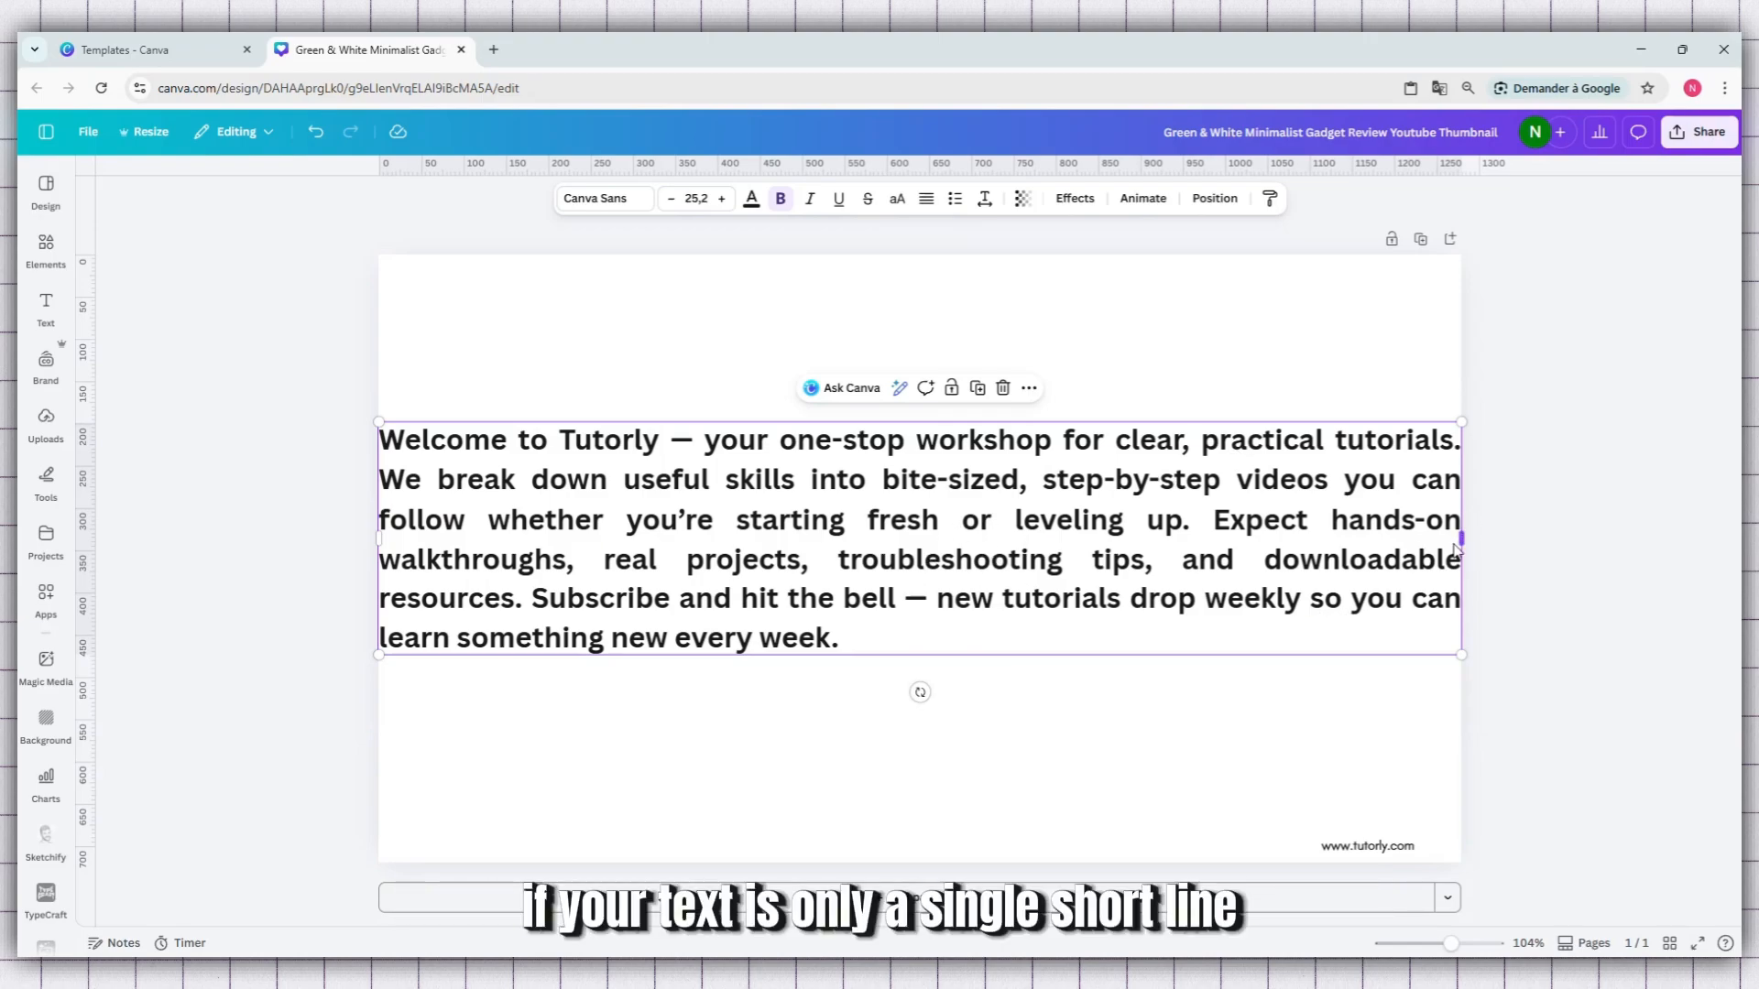
Narrow the justified paragraph's text box in two stages, recentring it on the page each time.
left_click_drag(1457, 550, 1386, 557)
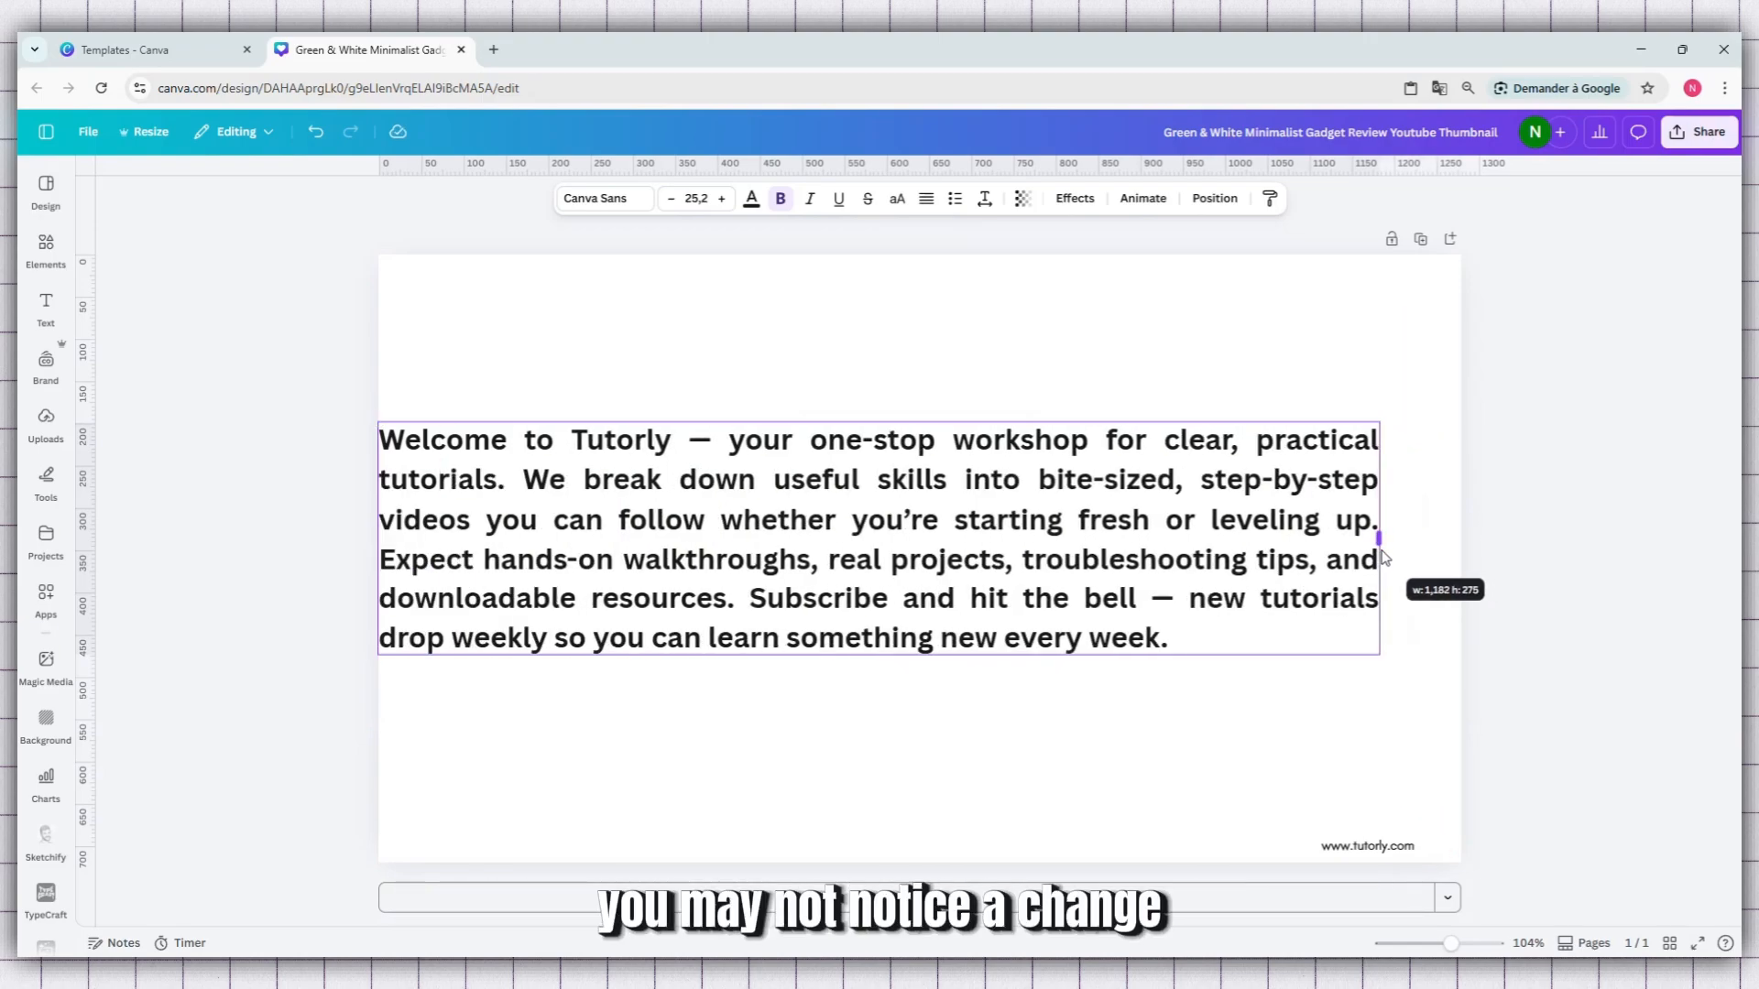
left_click_drag(970, 553, 1017, 555)
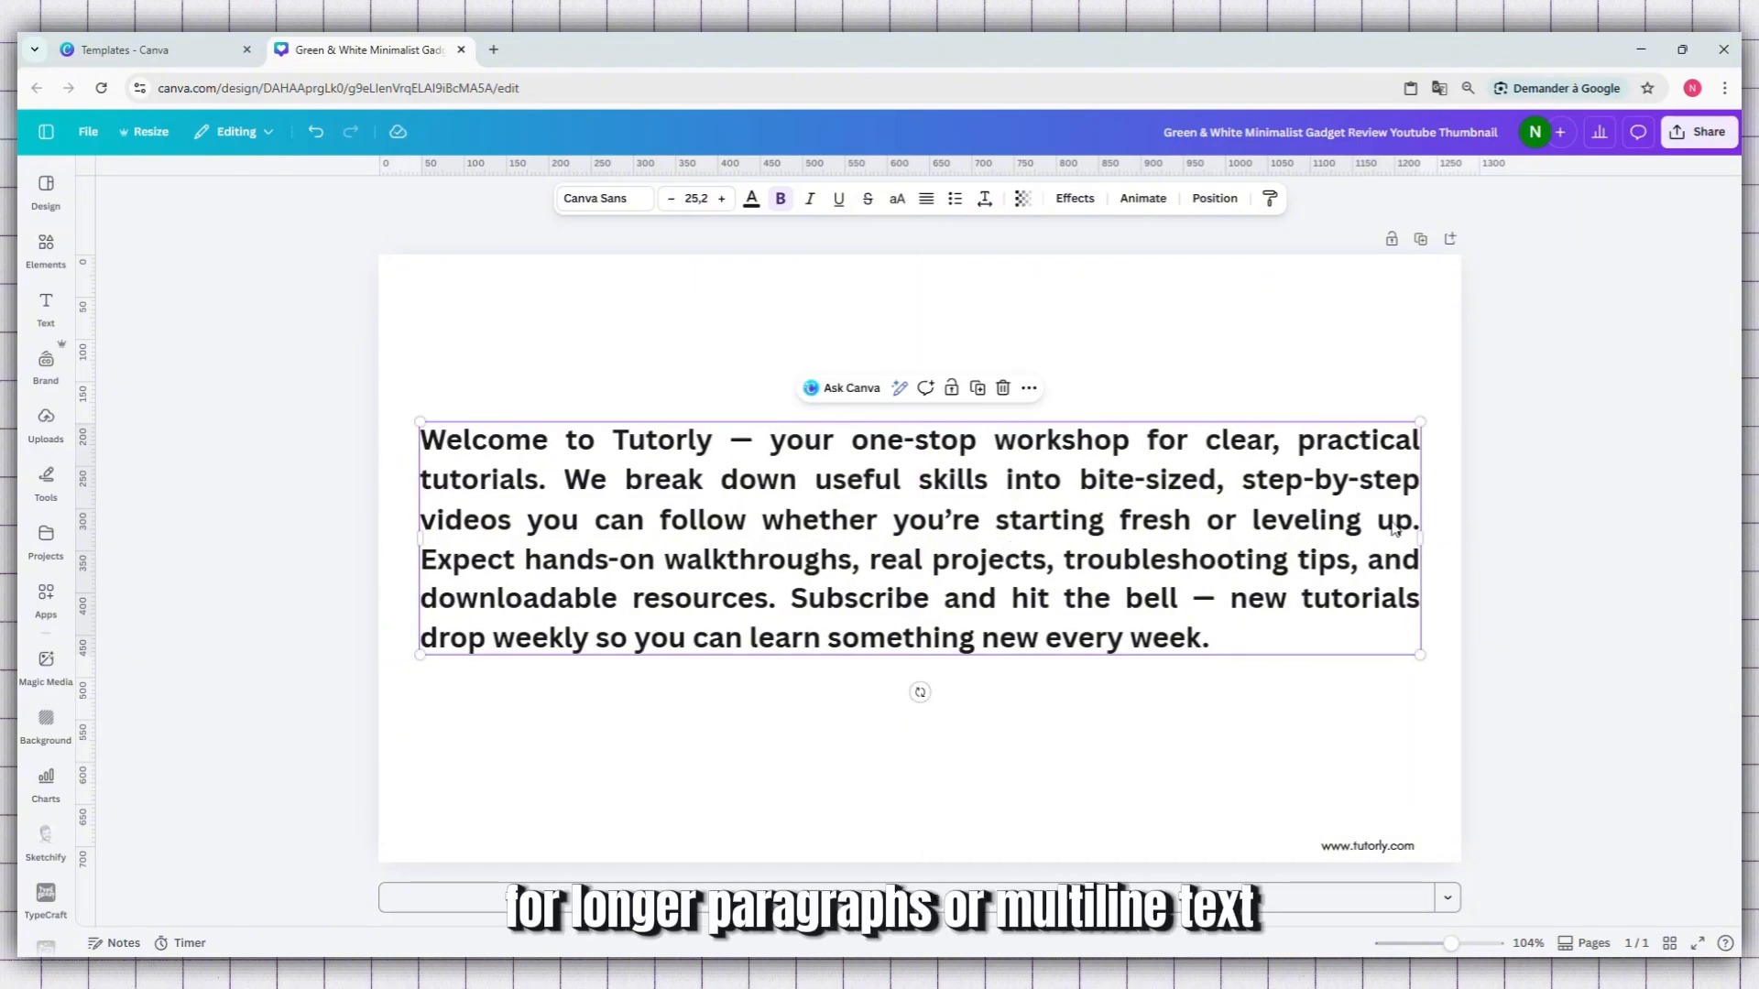
left_click_drag(1418, 536, 1242, 550)
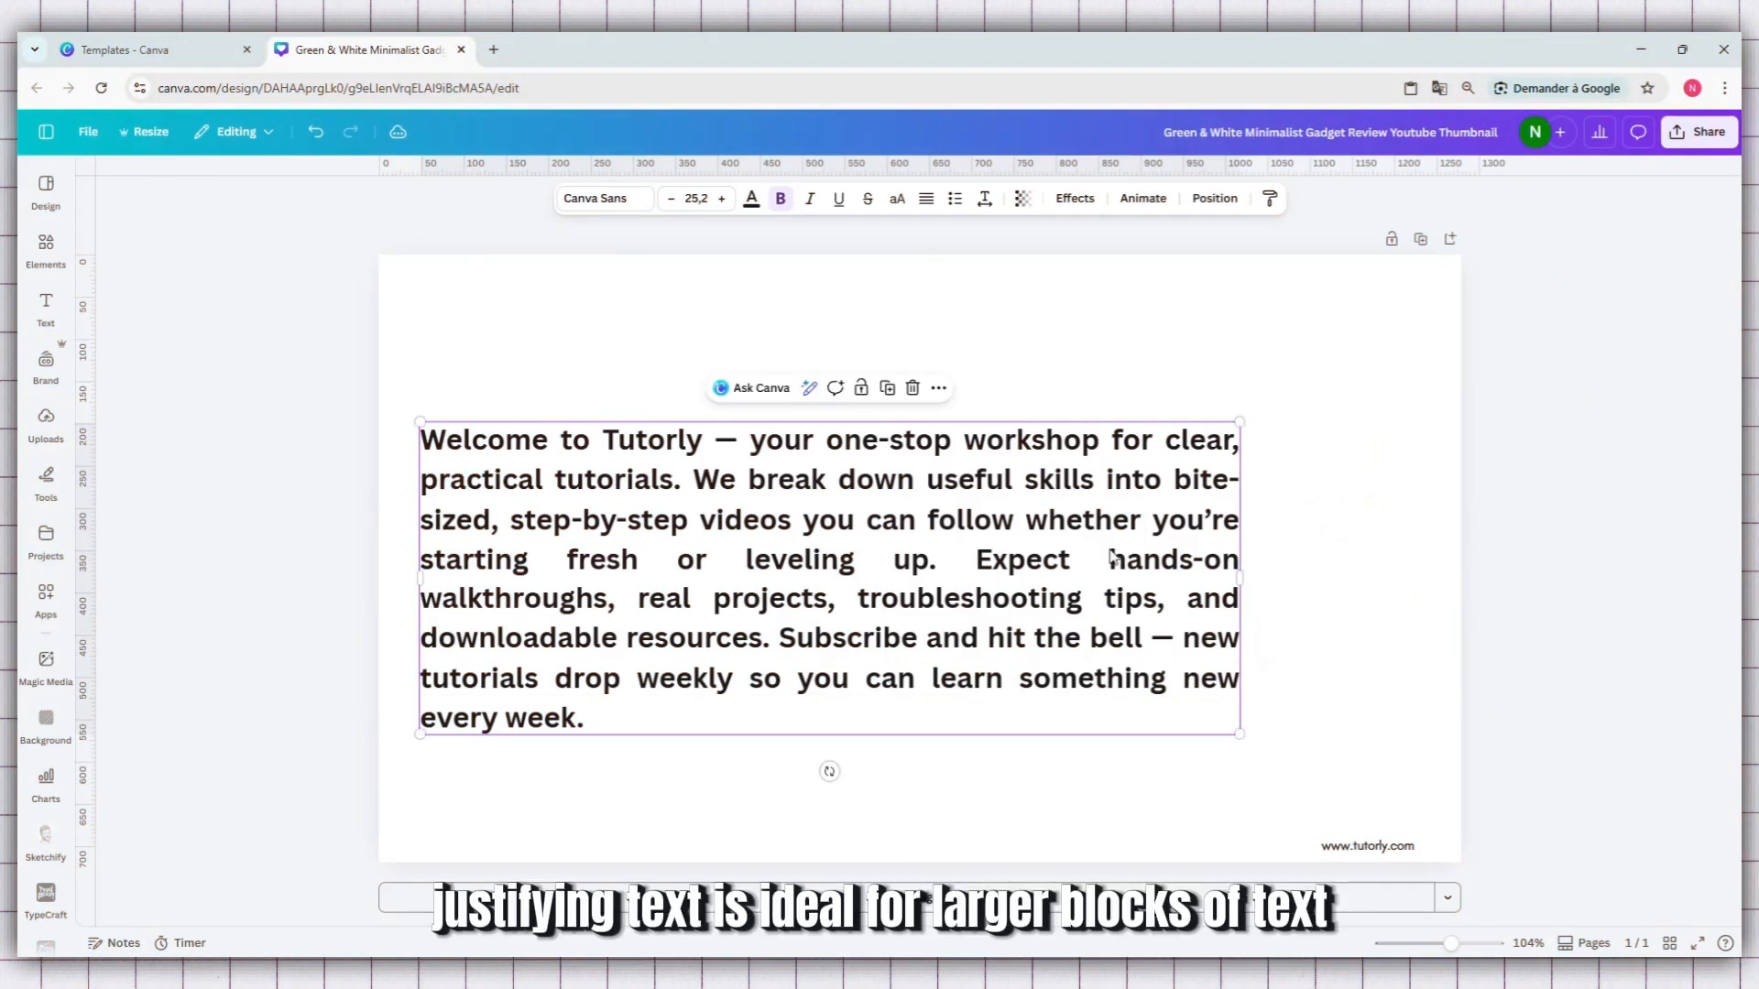
left_click_drag(978, 548, 1063, 530)
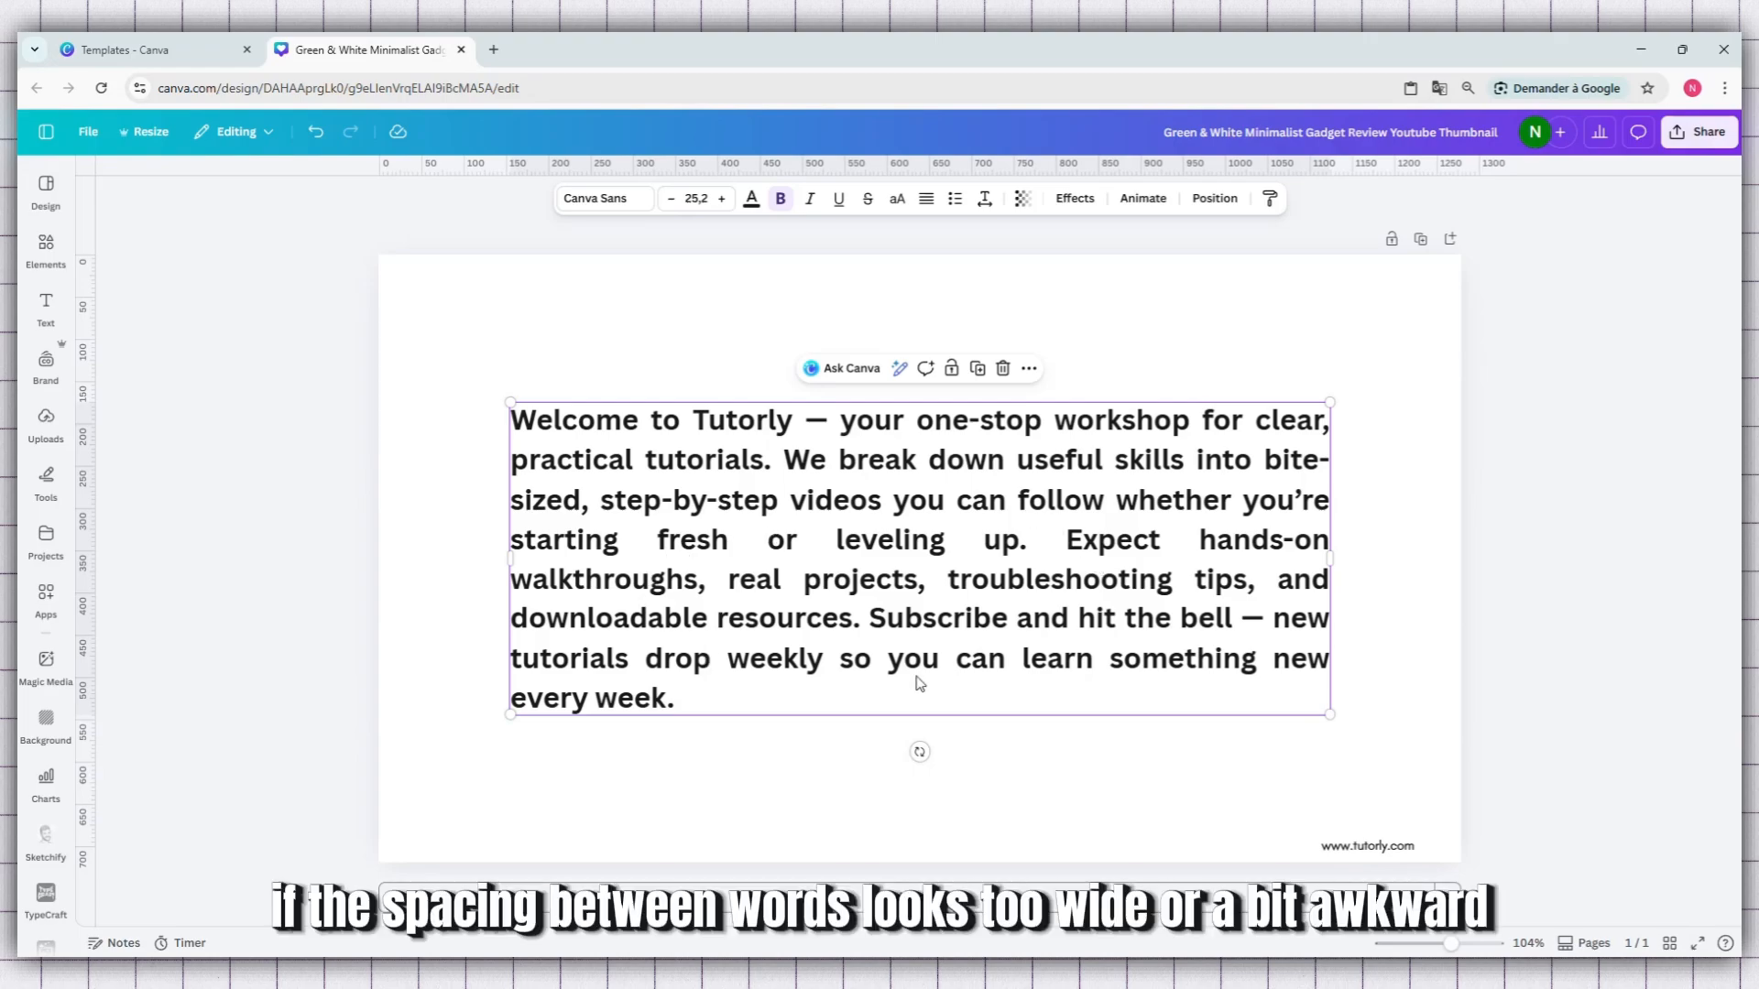
Widen the paragraph's text box slightly to reduce the wide word gaps in its fourth line, and recentre it on the page.
left_click(978, 544)
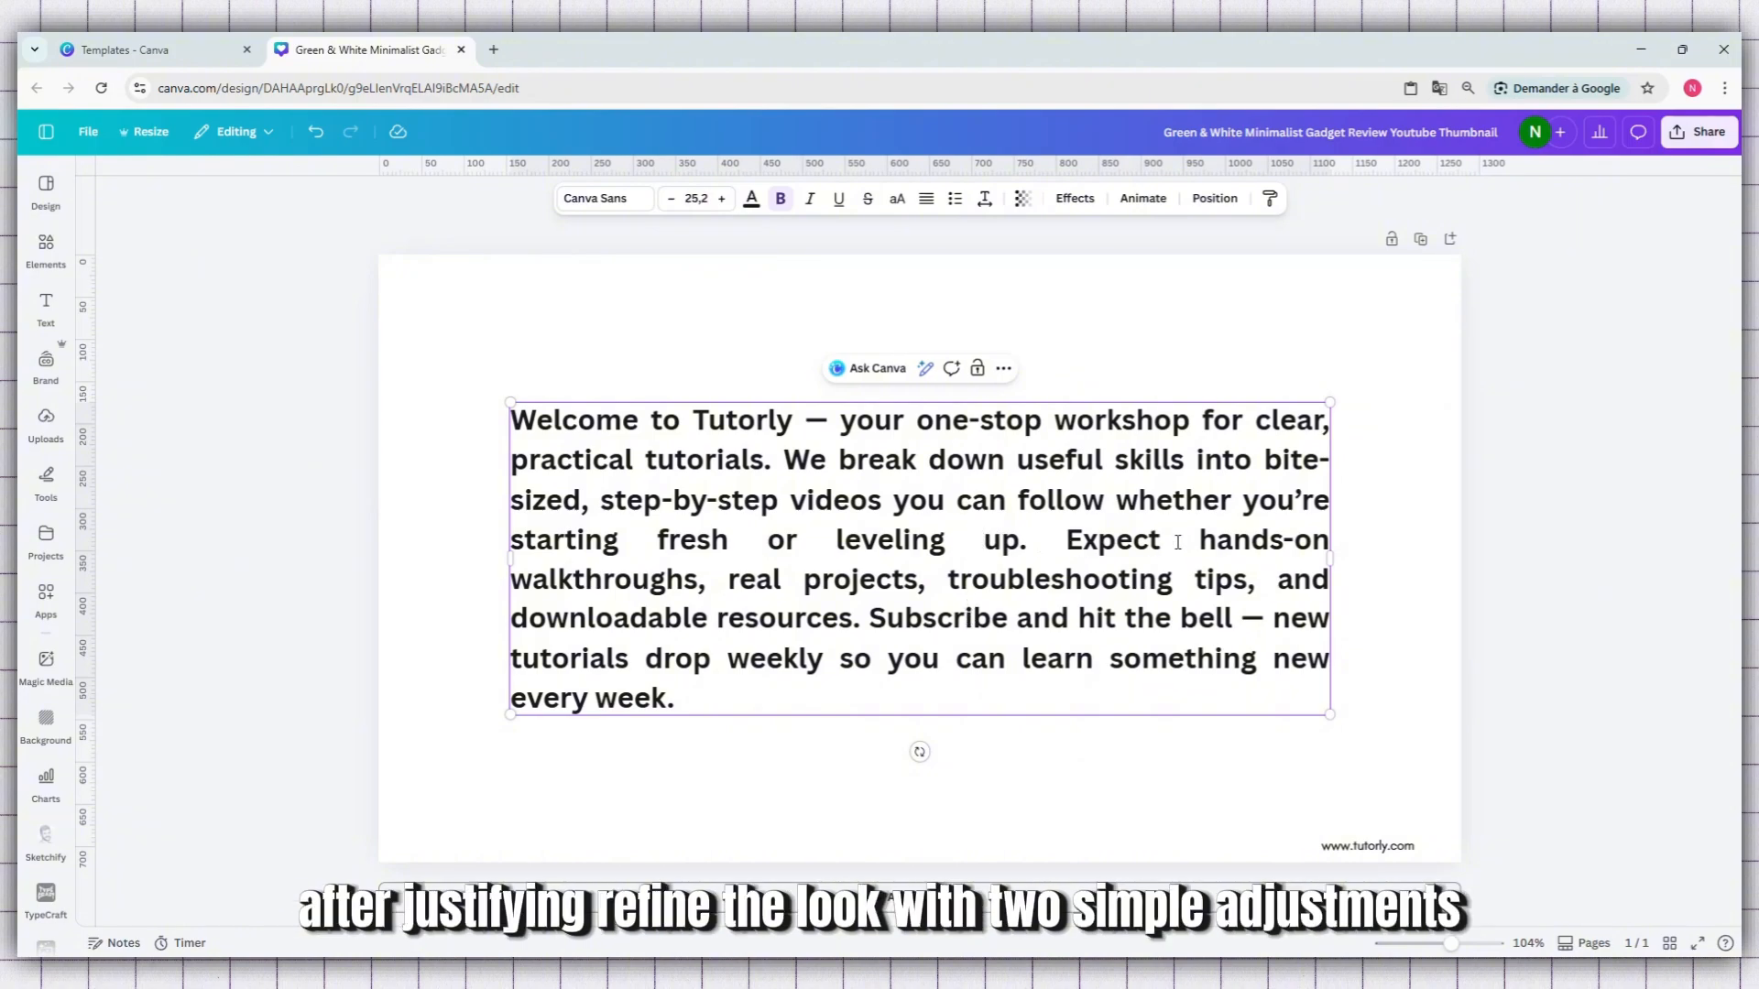
left_click(658, 540)
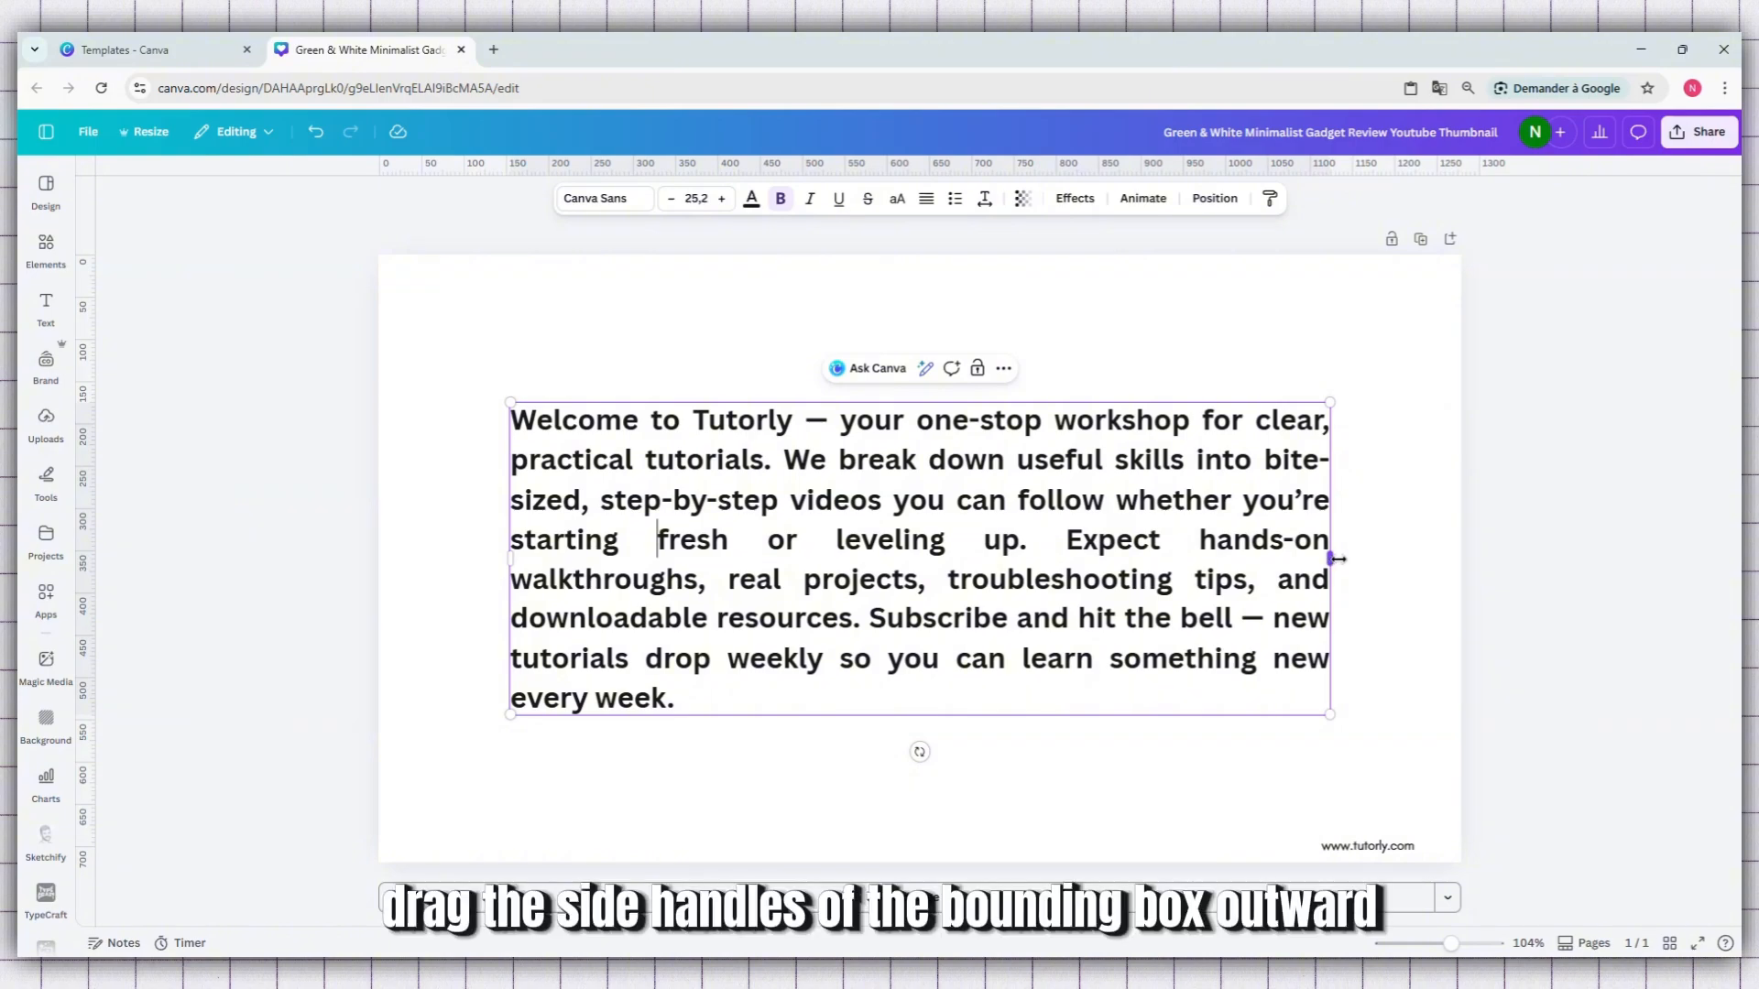
mouse_move(1334, 559)
left_mouse_down()
mouse_move(1404, 562)
mouse_move(1360, 562)
left_mouse_up()
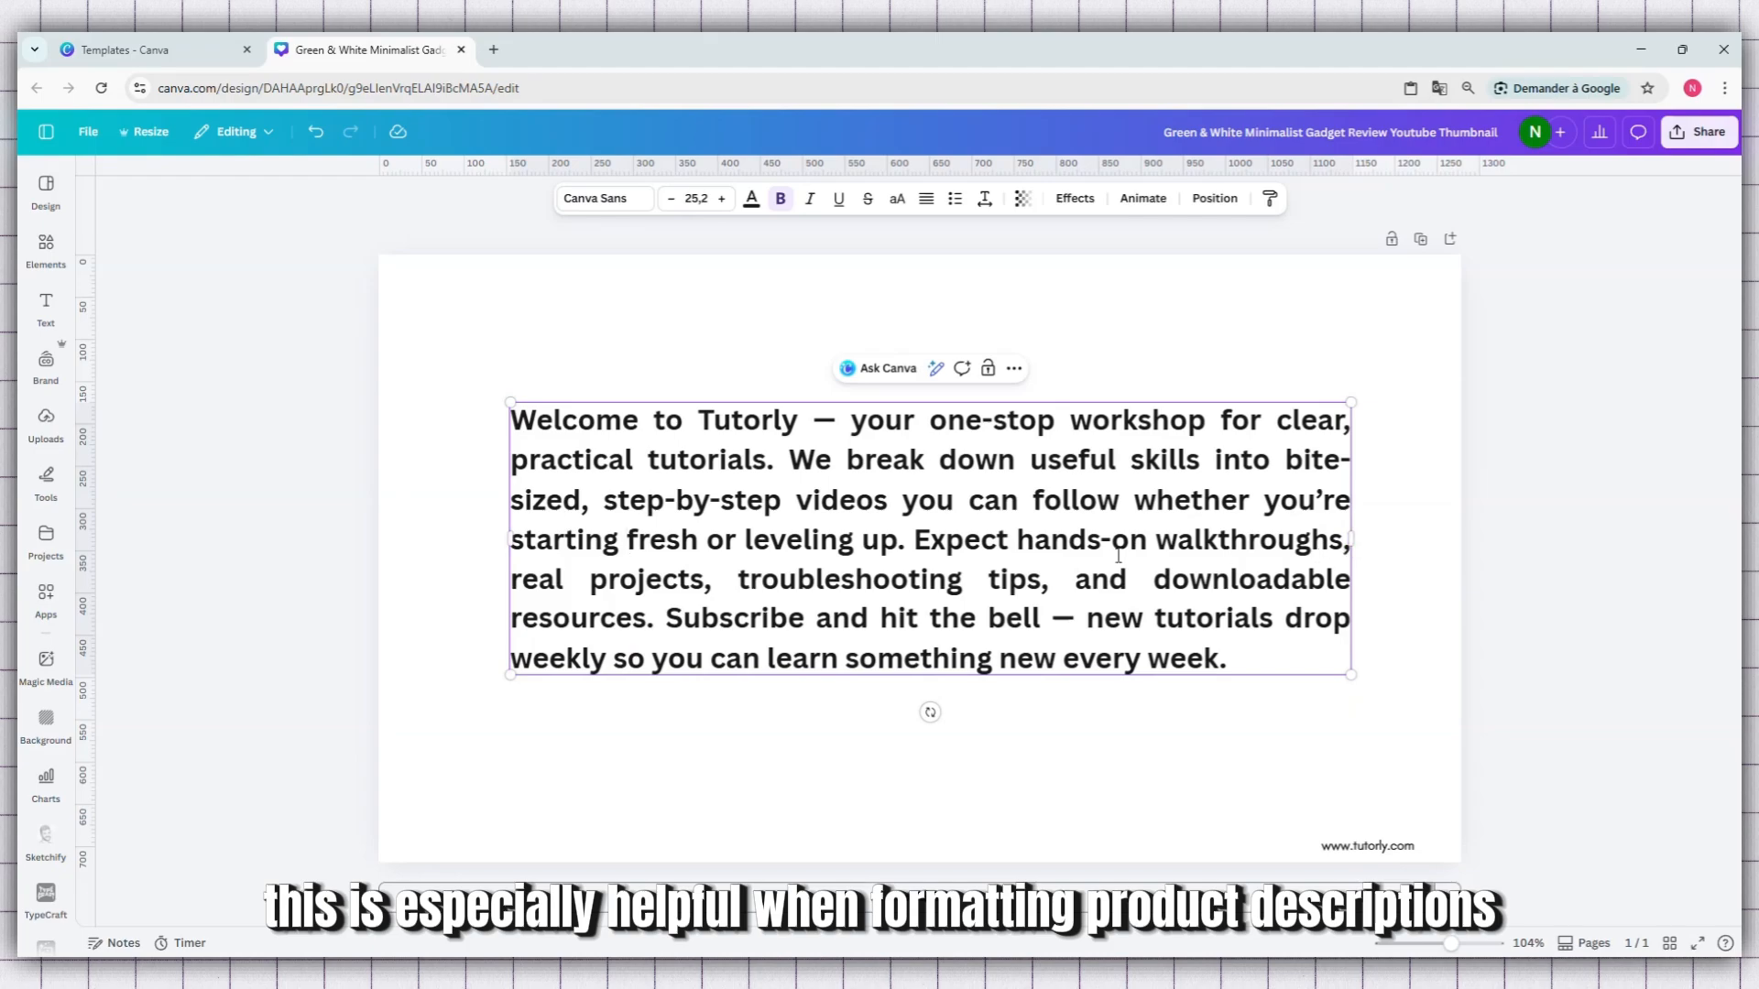
left_click(731, 767)
mouse_move(838, 599)
left_mouse_down()
mouse_move(877, 600)
mouse_move(827, 594)
left_mouse_up()
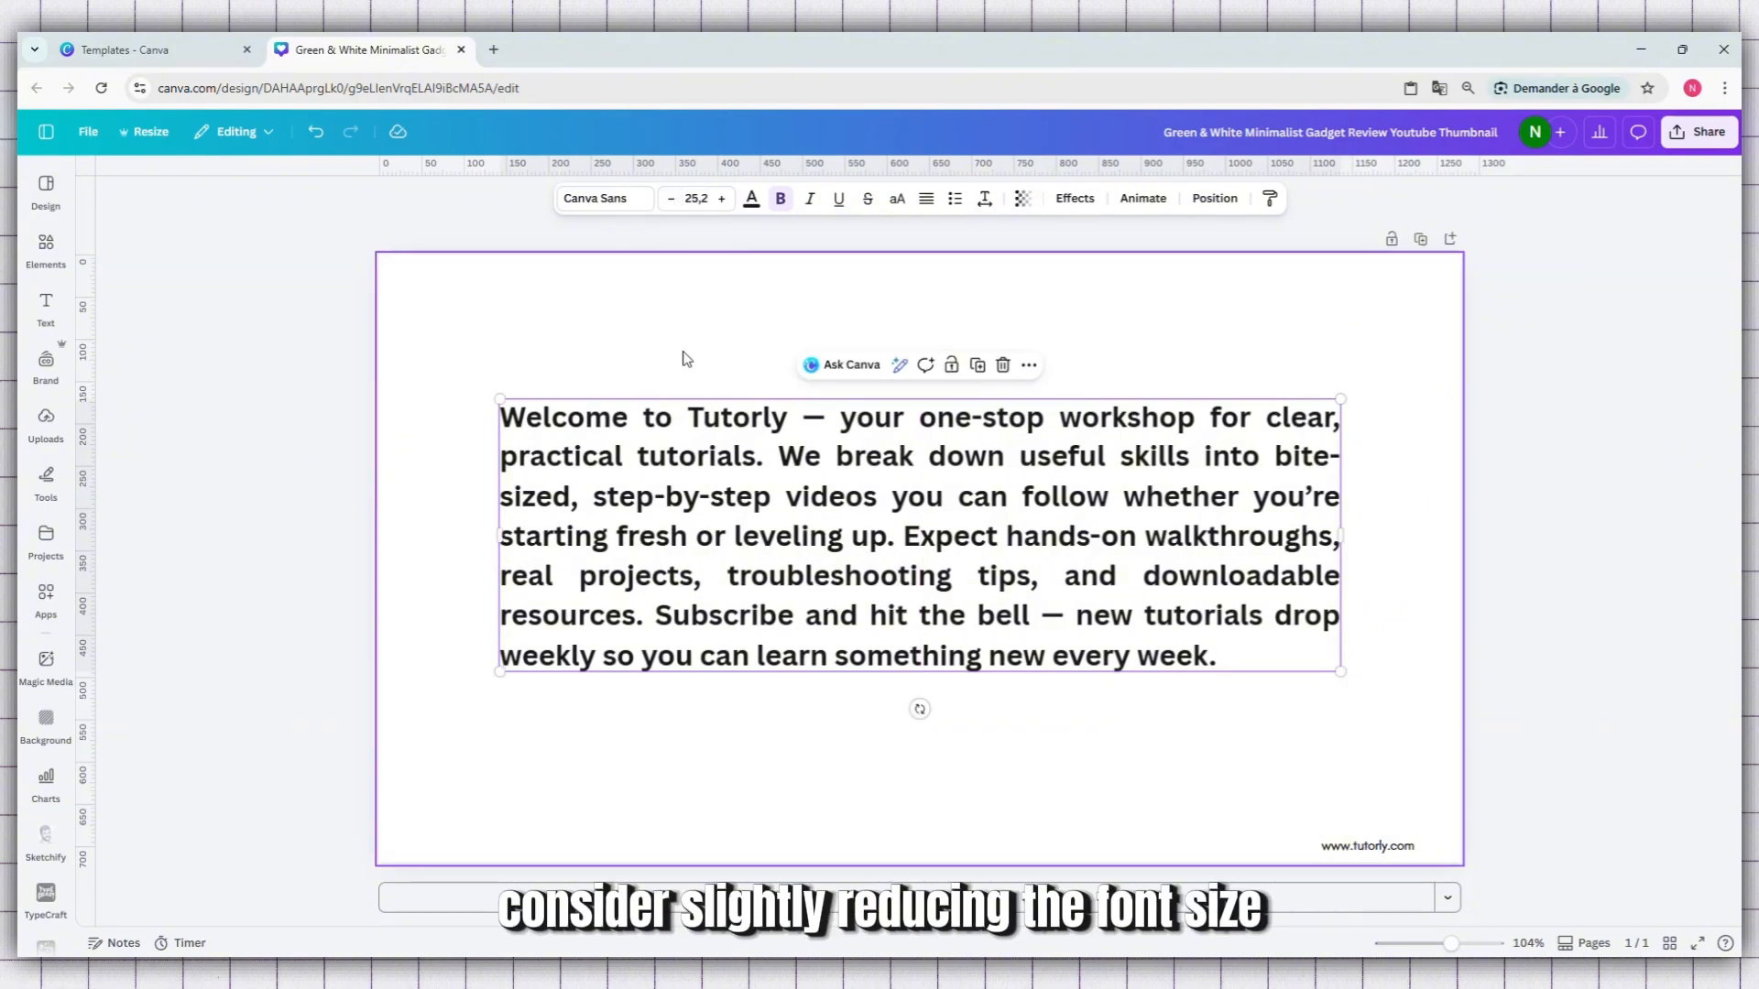
Reduce the paragraph's font size to 22.2 and move the text block down to the vertical centre of the page.
left_click(671, 199)
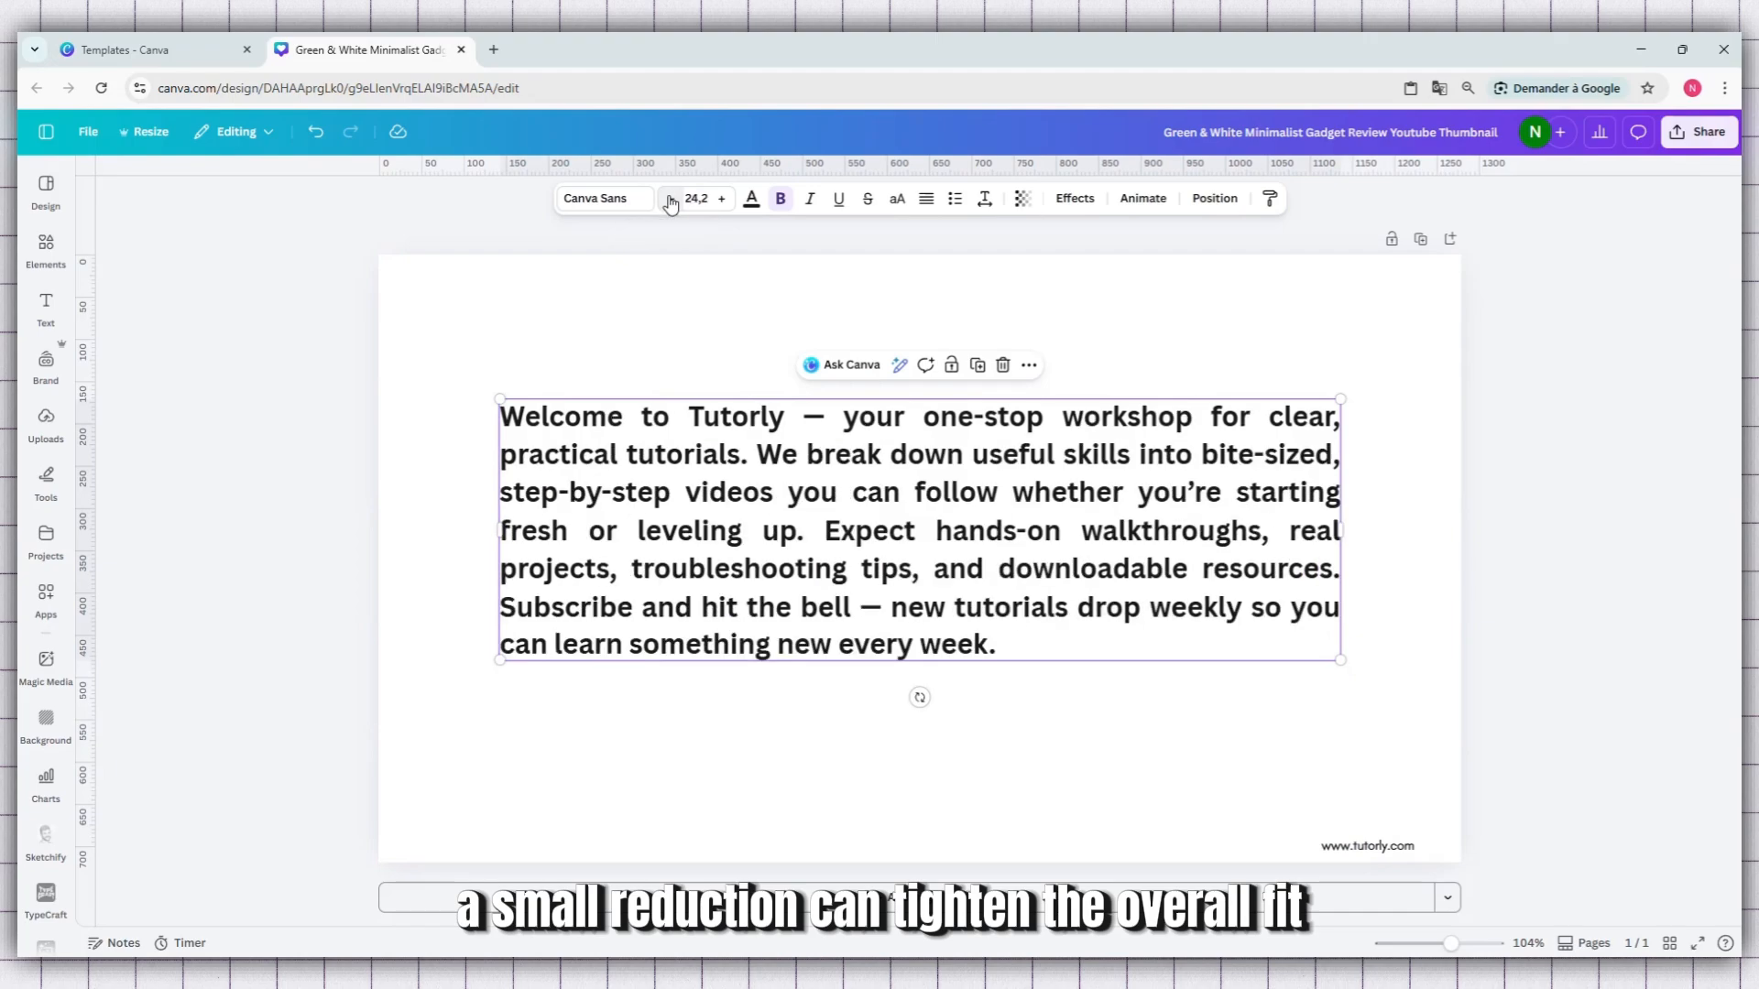
left_click(671, 200)
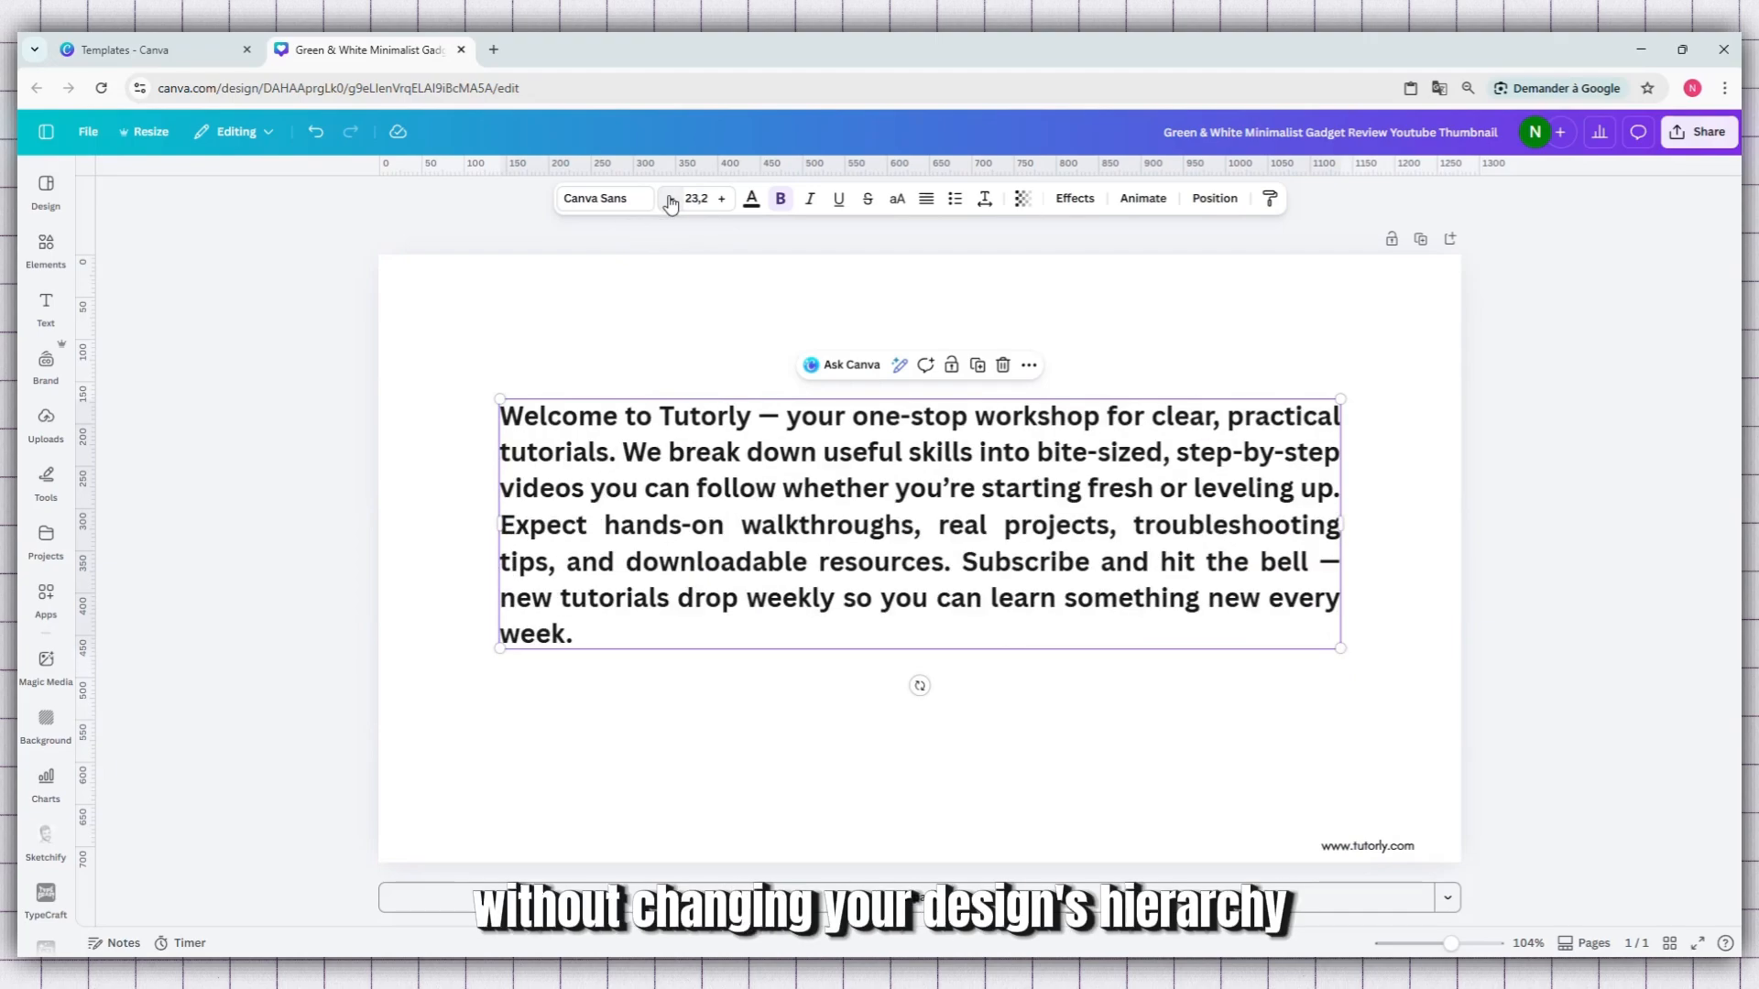
left_click(671, 200)
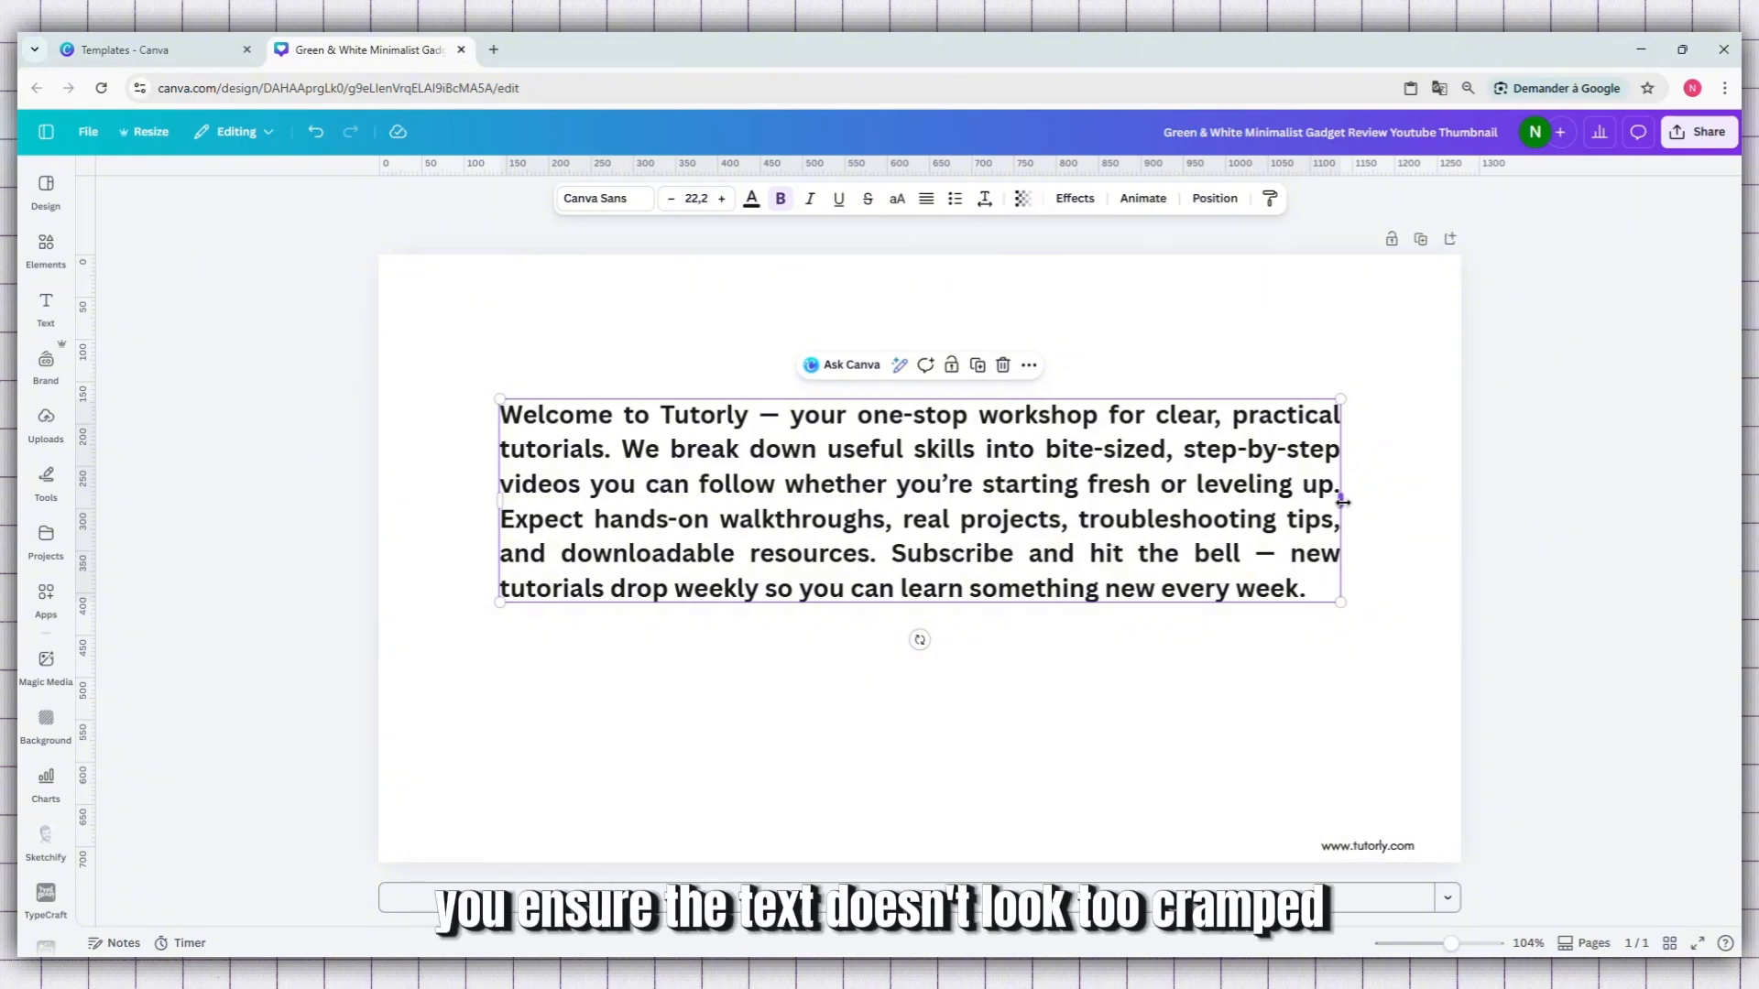
left_click_drag(1097, 544, 1111, 577)
left_click(1169, 418)
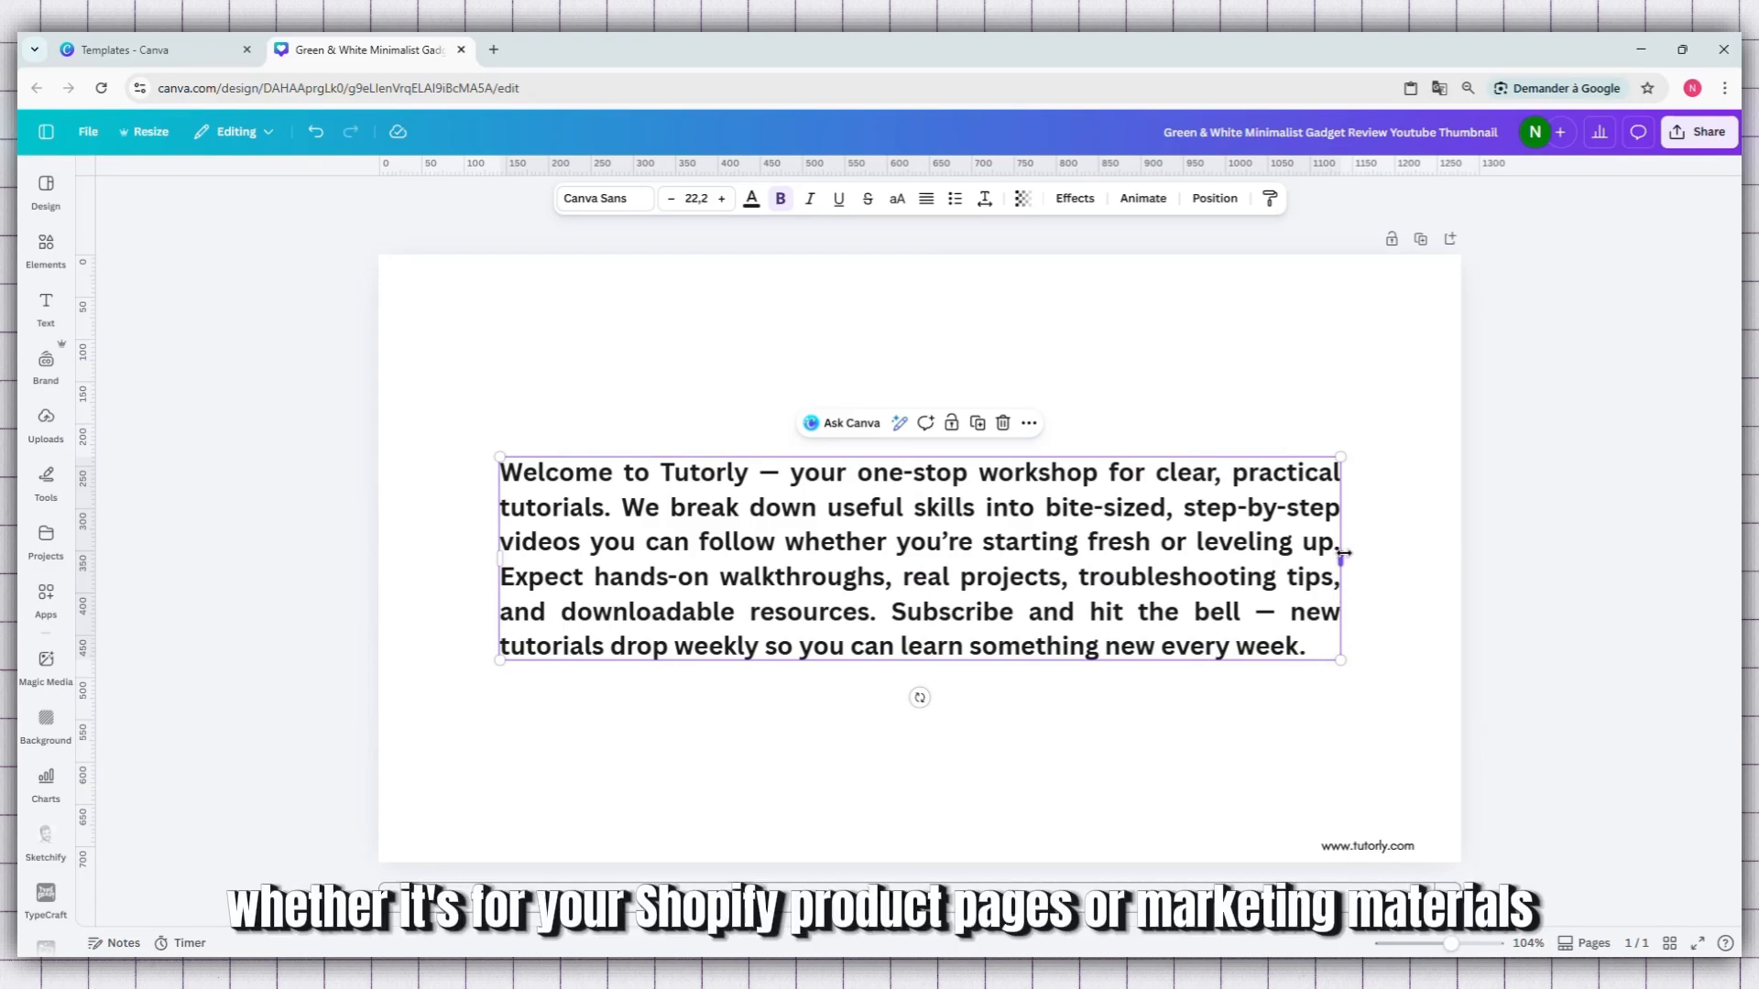
Narrow the 22.2-size paragraph's text box a little, centre it on the page and deselect it.
mouse_move(1343, 553)
left_mouse_down()
mouse_move(1358, 641)
mouse_move(1373, 557)
mouse_move(1311, 559)
left_mouse_up()
mouse_move(1128, 575)
left_mouse_down()
mouse_move(1186, 562)
mouse_move(1153, 498)
mouse_move(1168, 552)
mouse_move(1147, 558)
left_mouse_up()
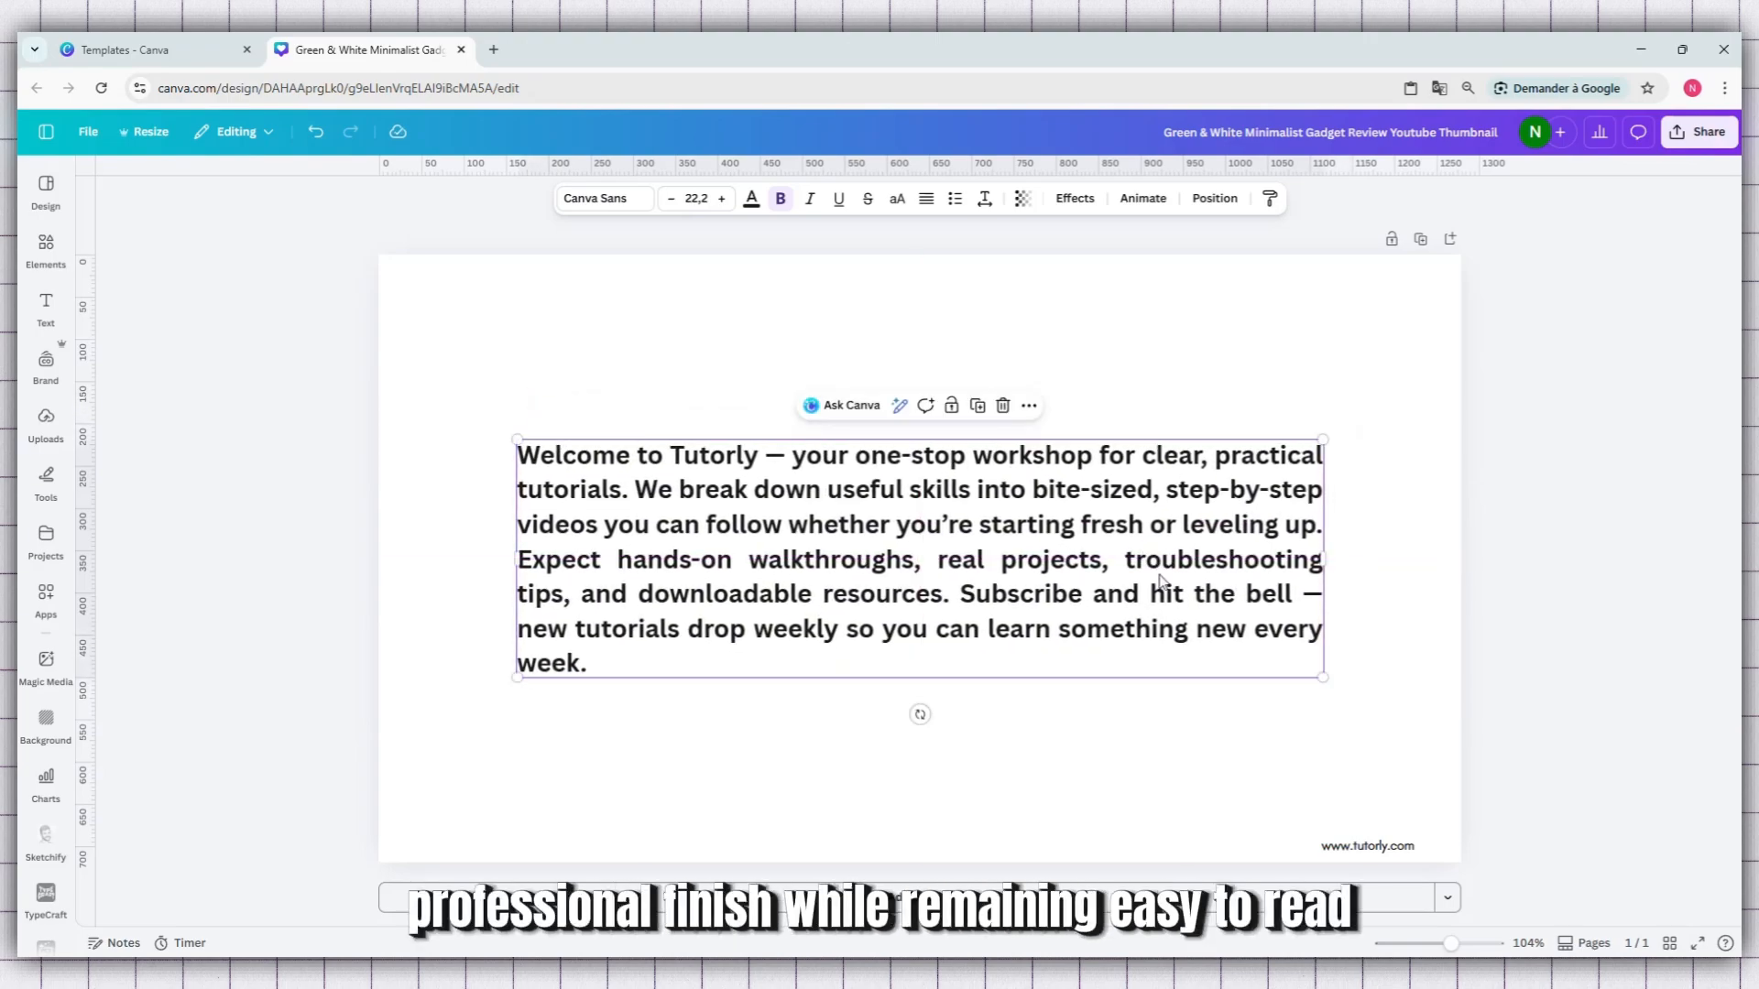
left_click(1132, 797)
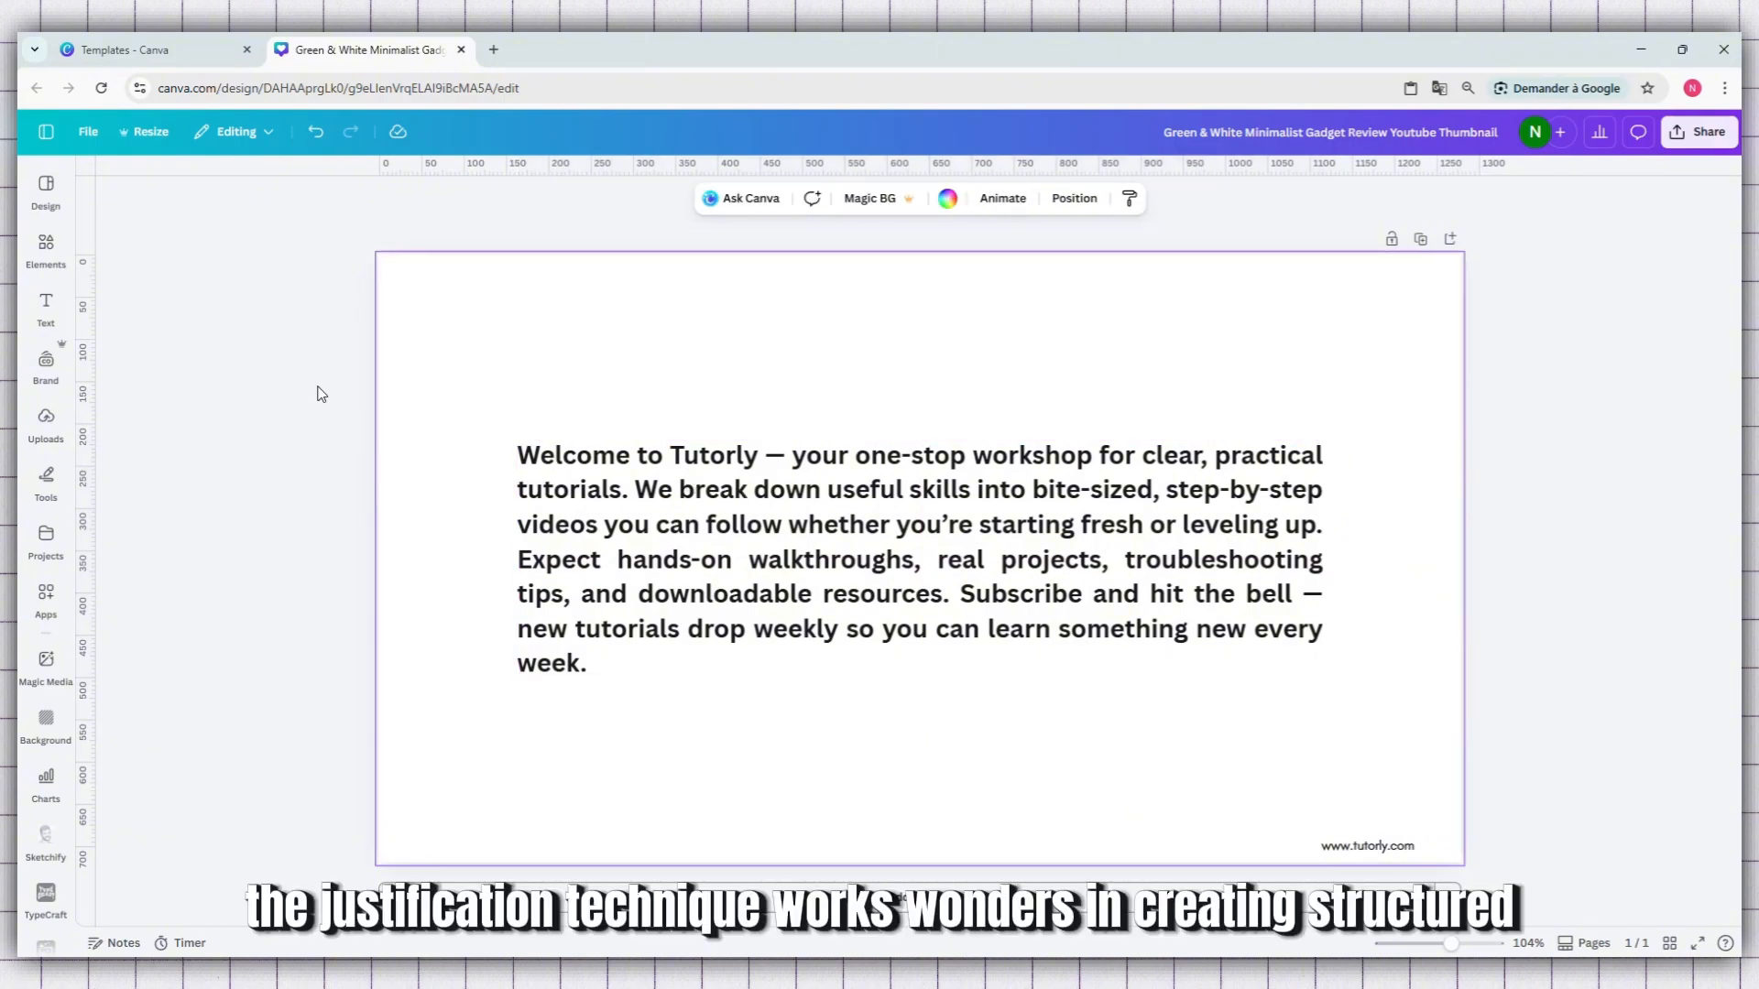
Fill the page background with the pink and purple starry watercolour graphic from the background elements.
left_click(46, 246)
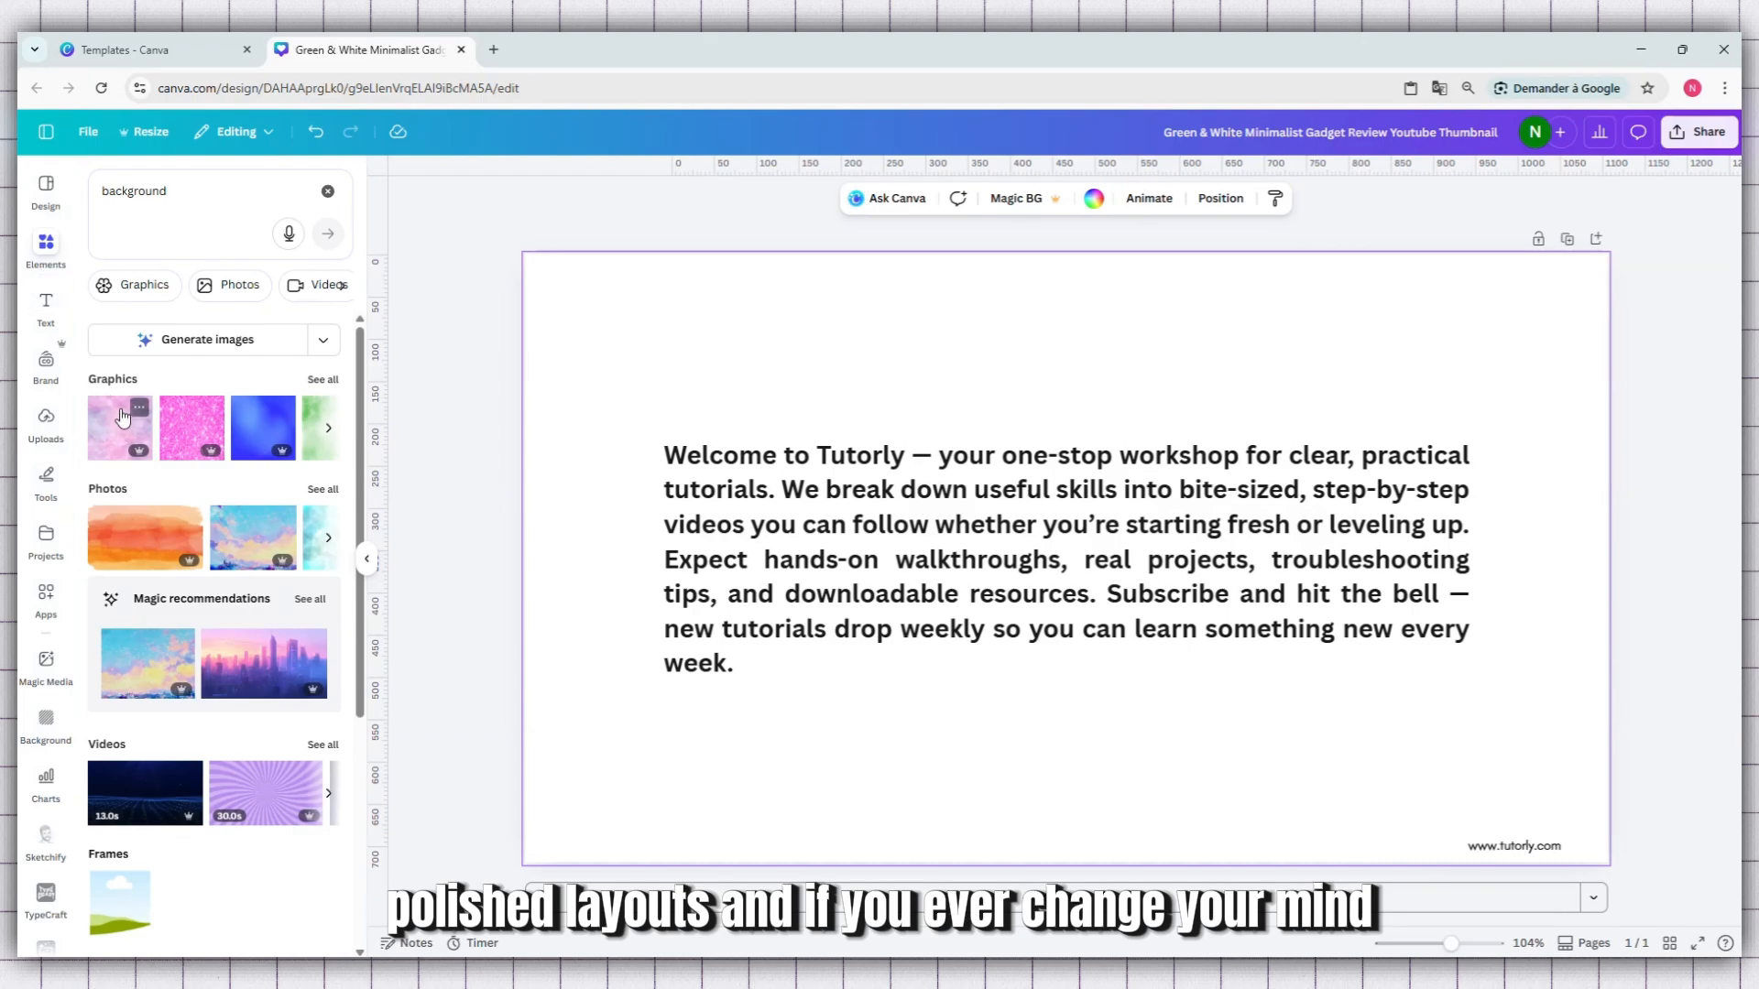
left_click_drag(117, 429, 543, 356)
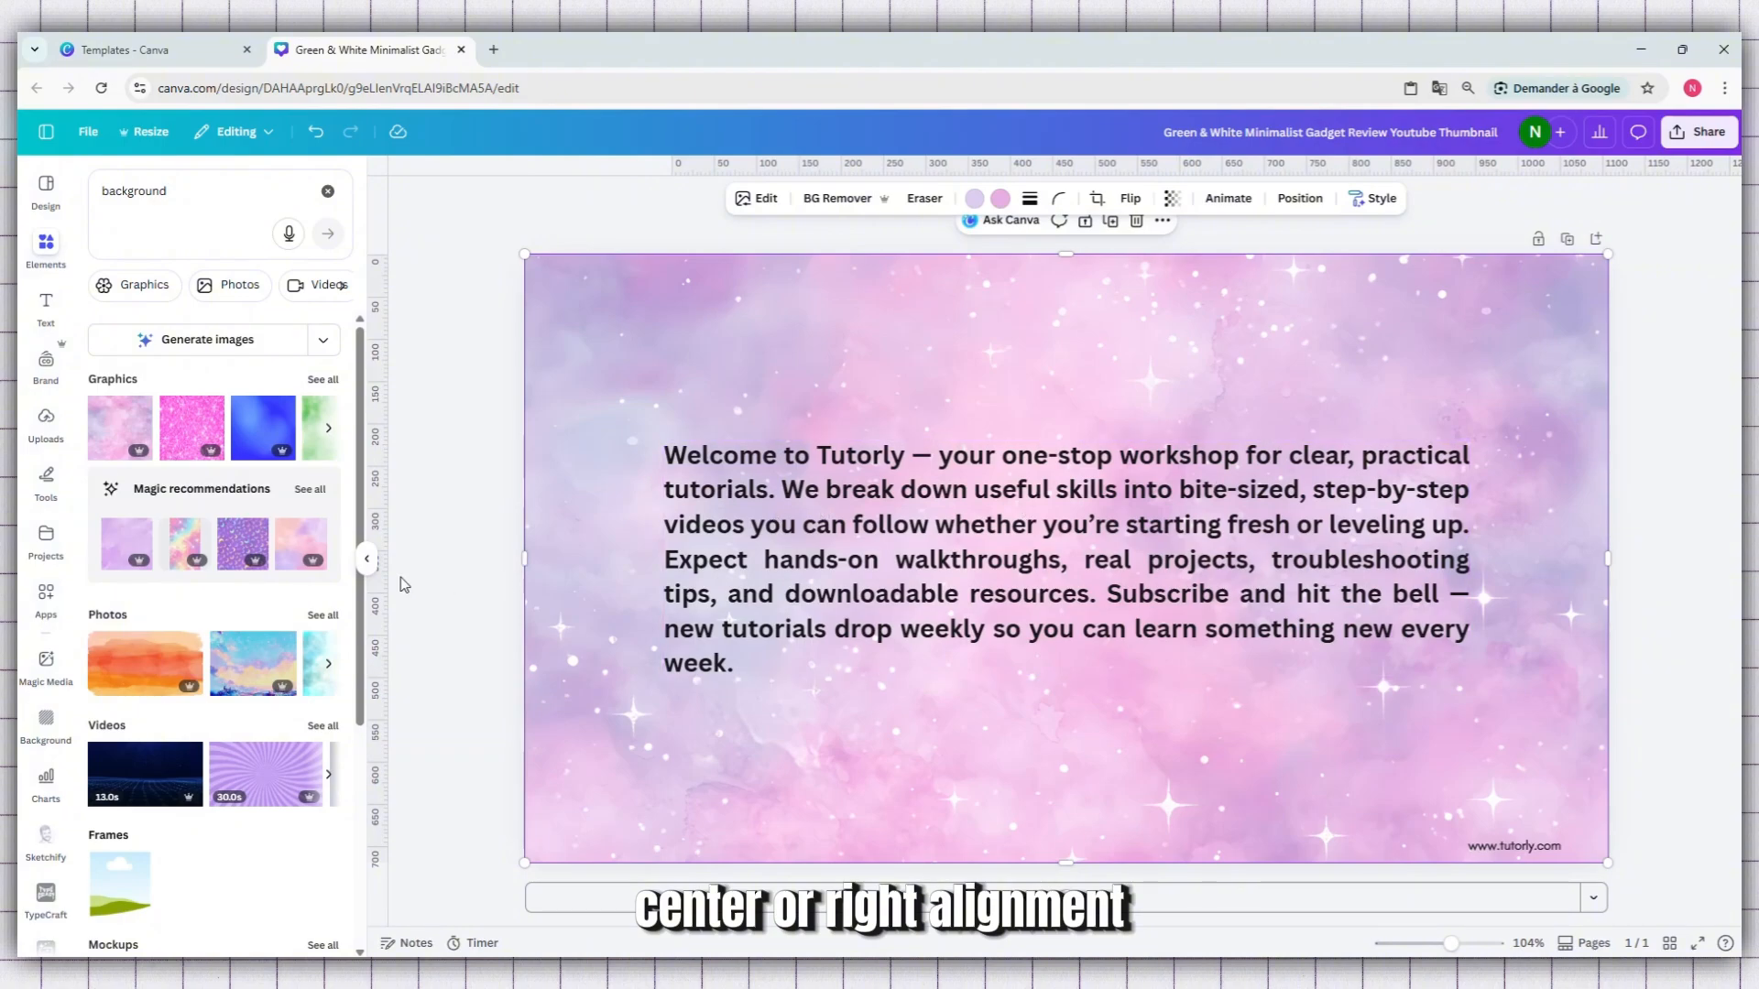
left_click(367, 558)
left_click(293, 553)
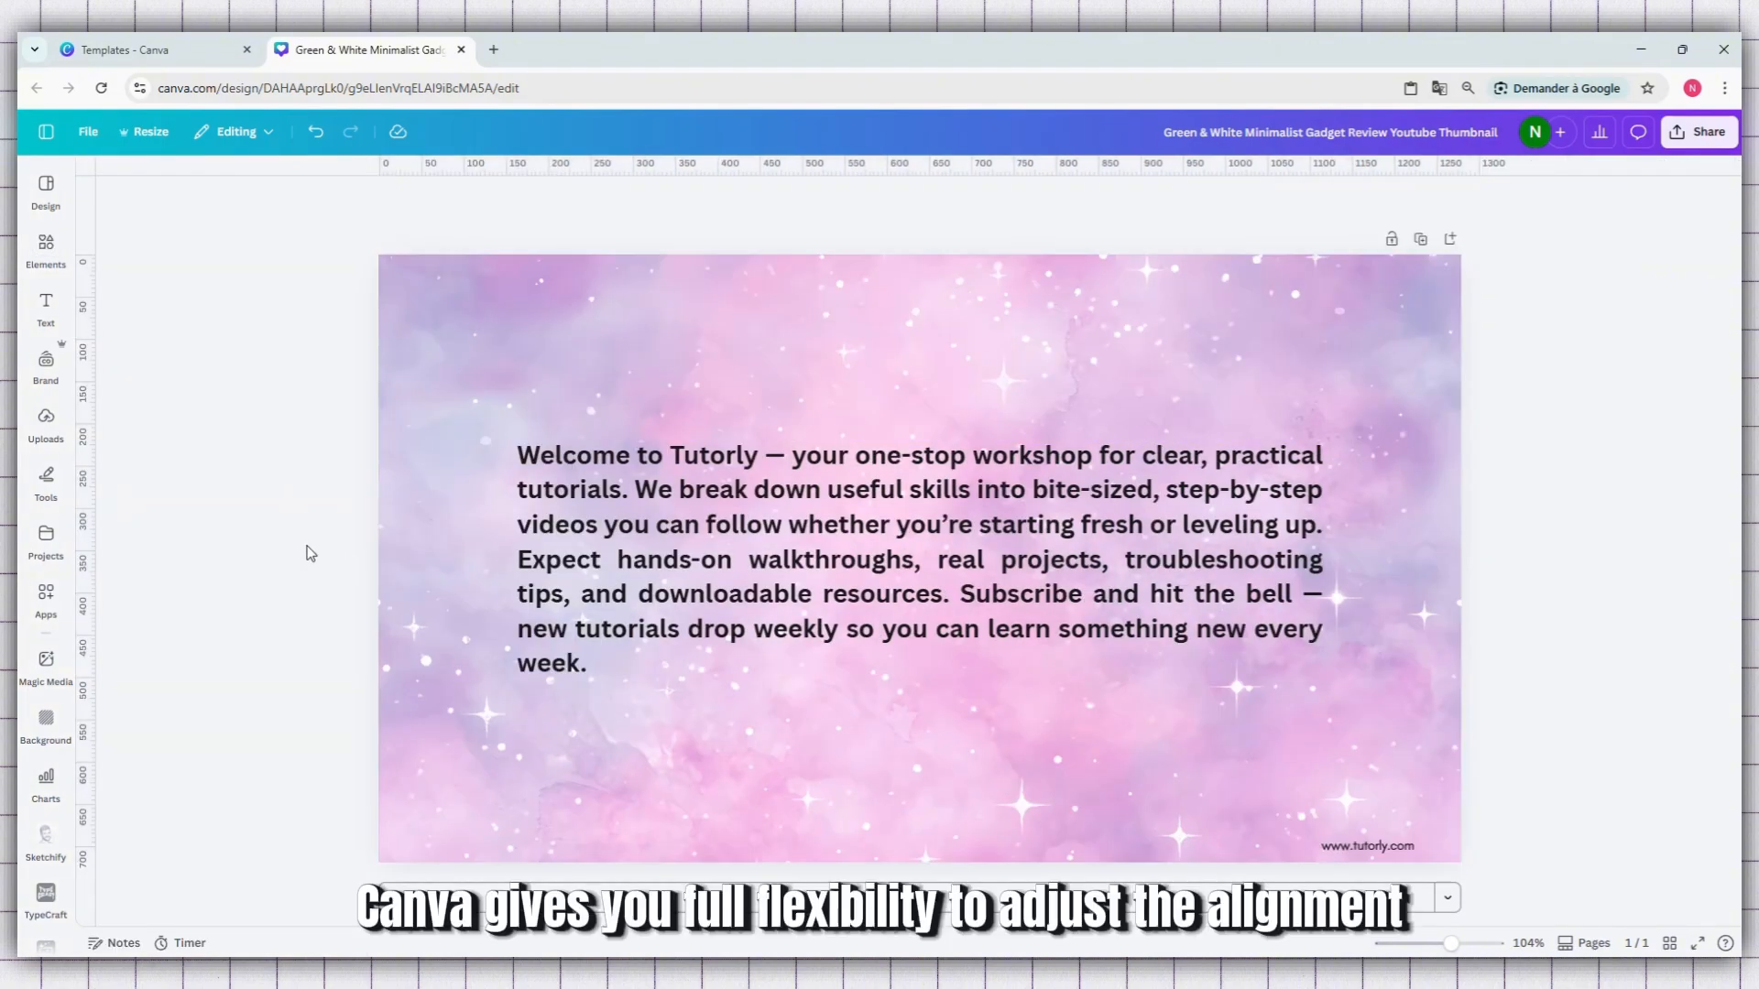
Select the justified paragraph to check it against the new background, and return to the template gallery.
left_click(882, 537)
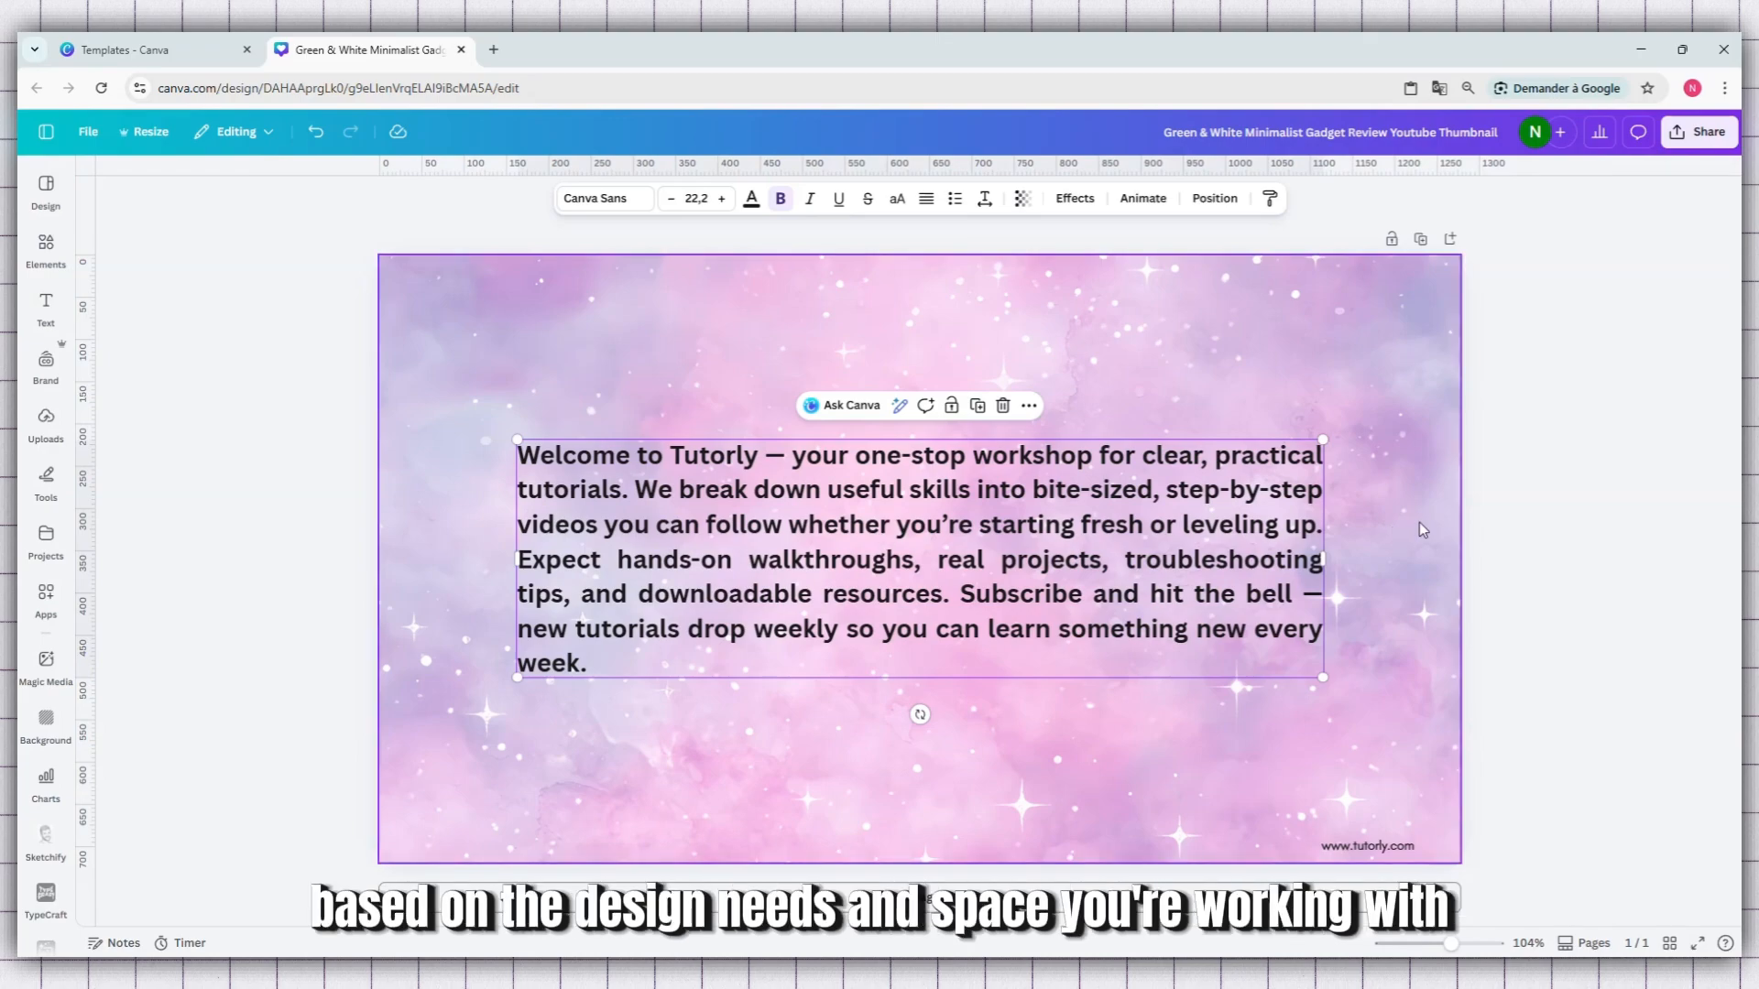
left_click(1617, 490)
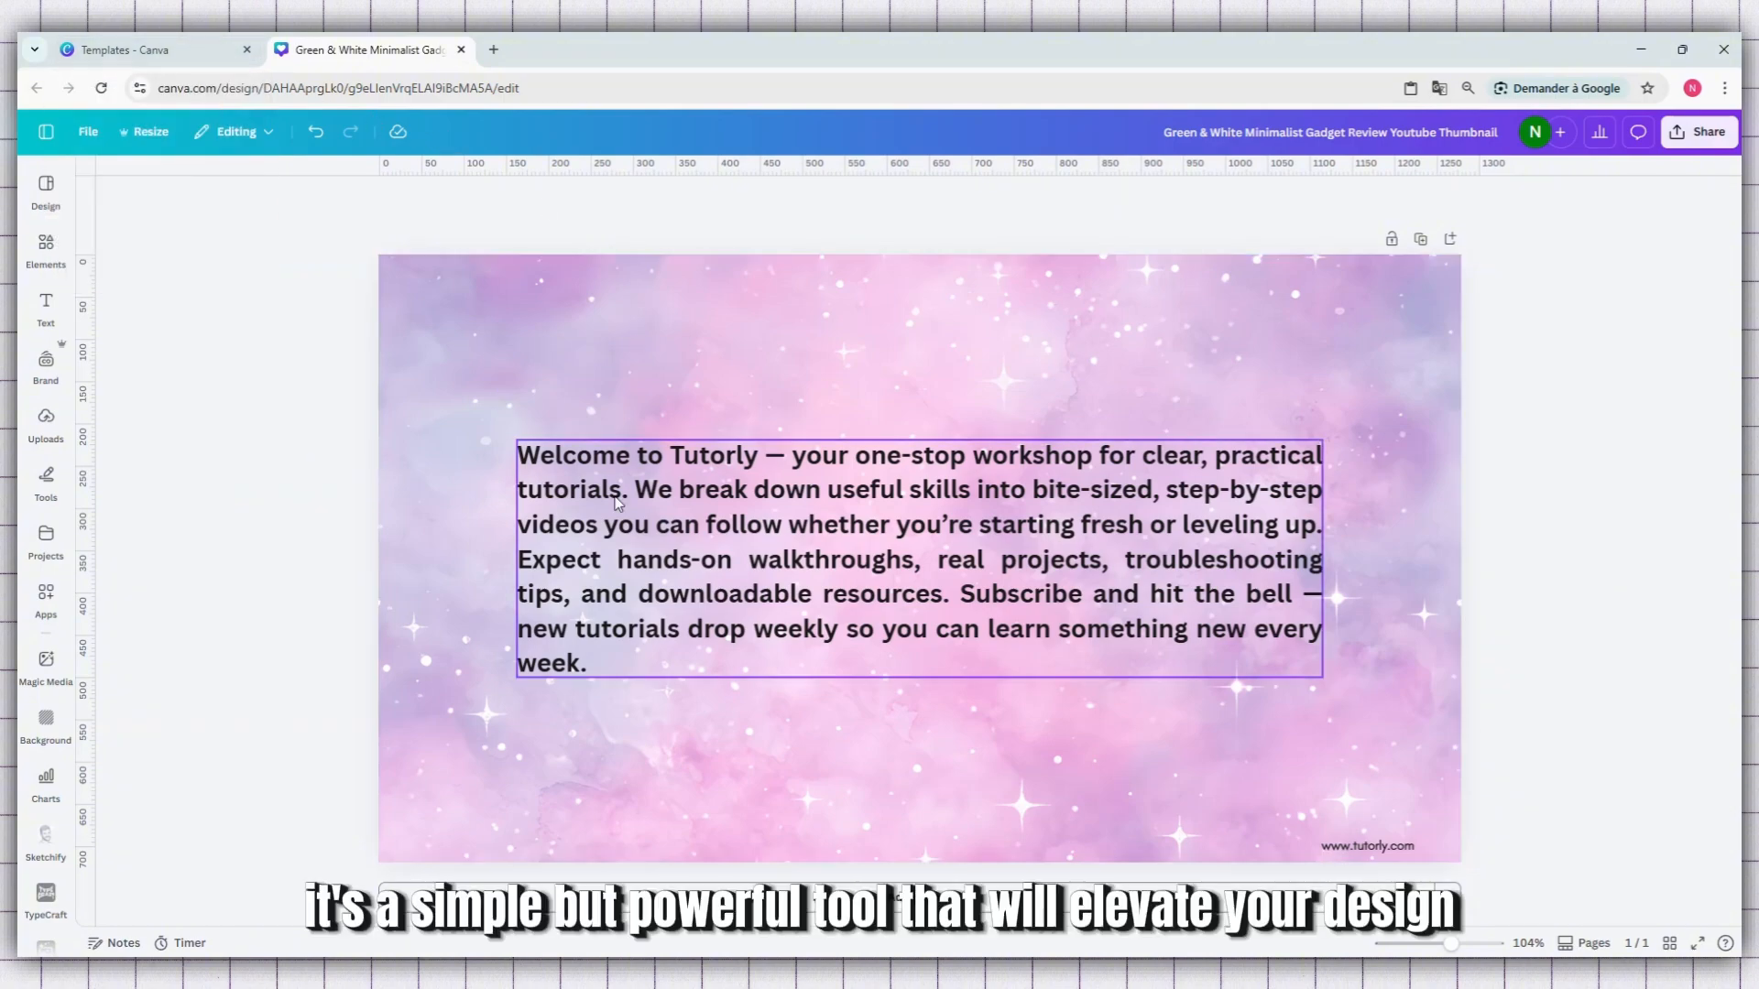
left_click(1129, 495)
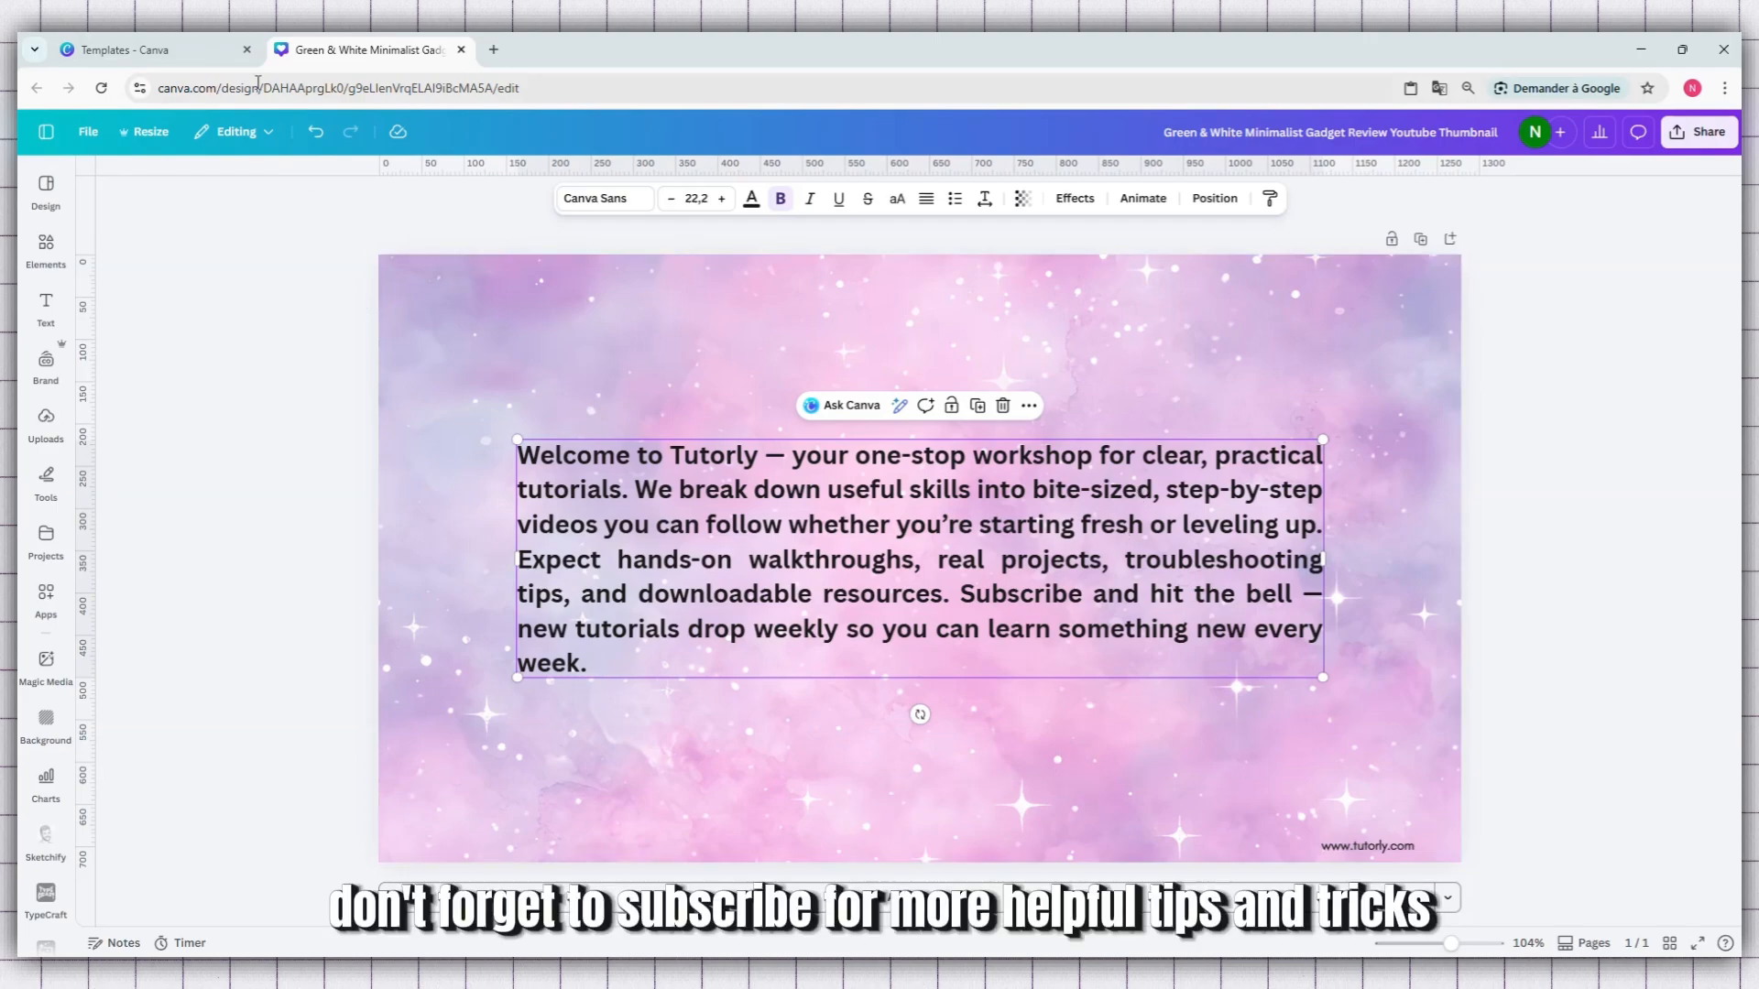
left_click(124, 49)
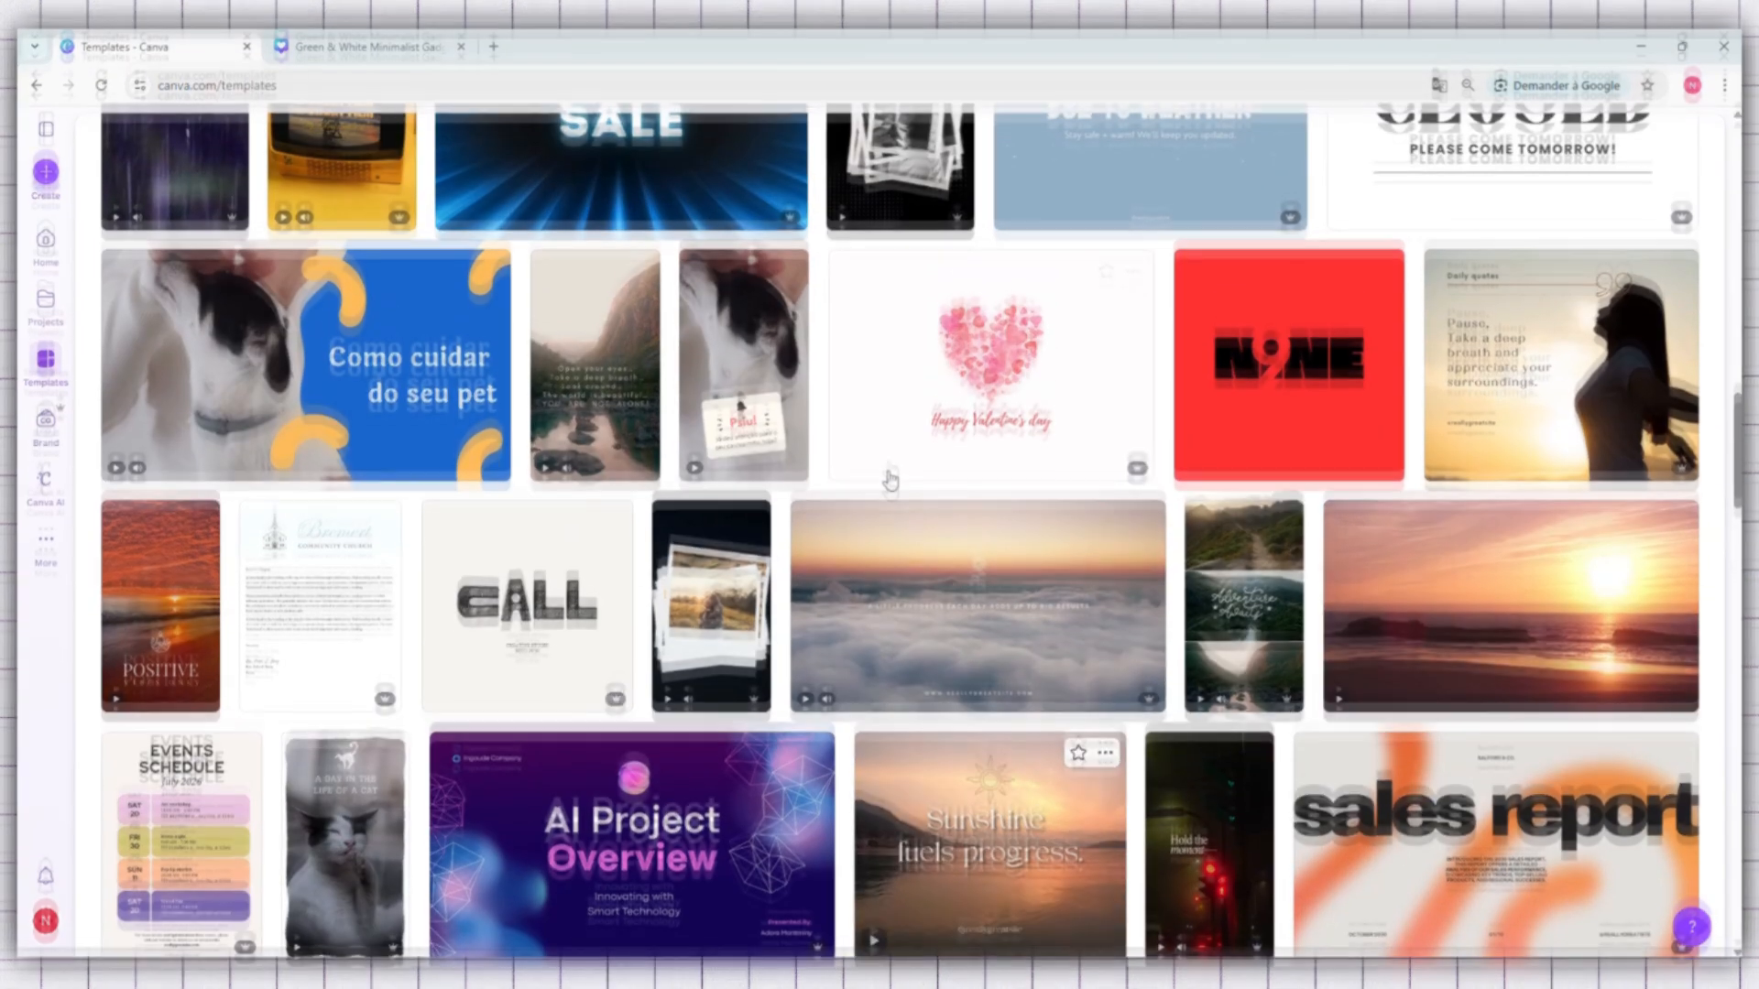